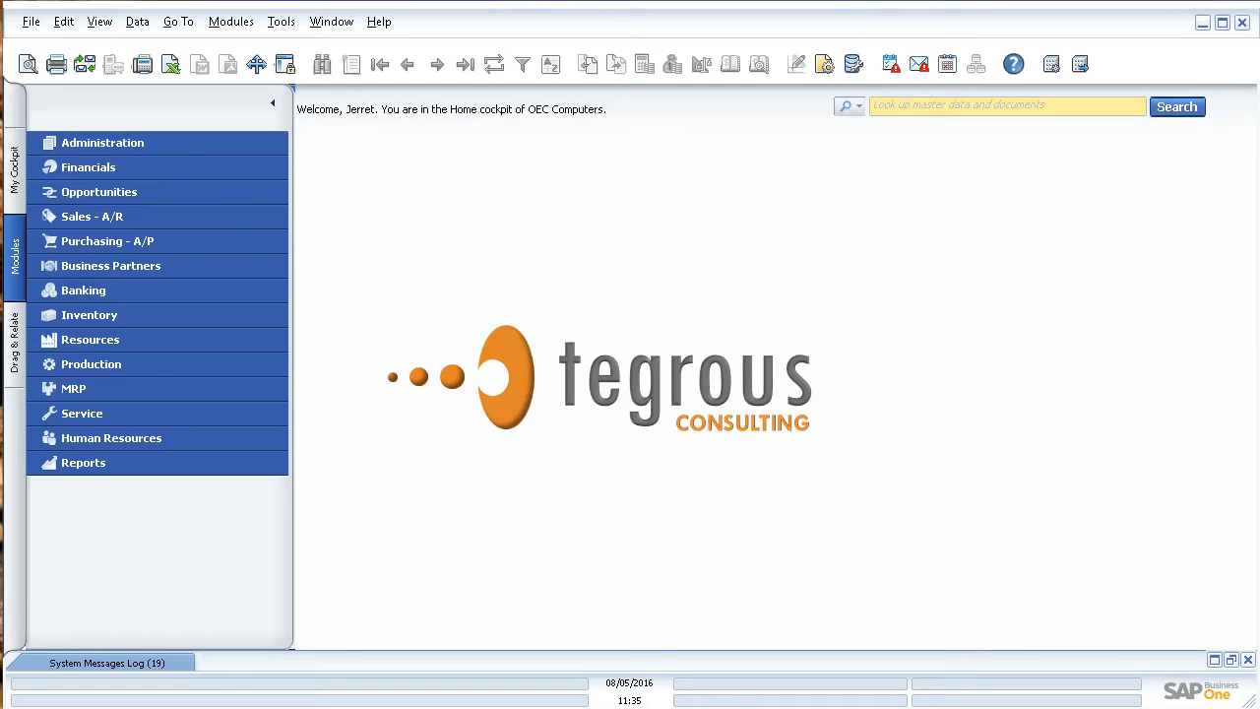
# - View the last business partner master data record and its available actions, such as Remove Business Partner
pyautogui.click(122, 266)
pyautogui.click(135, 291)
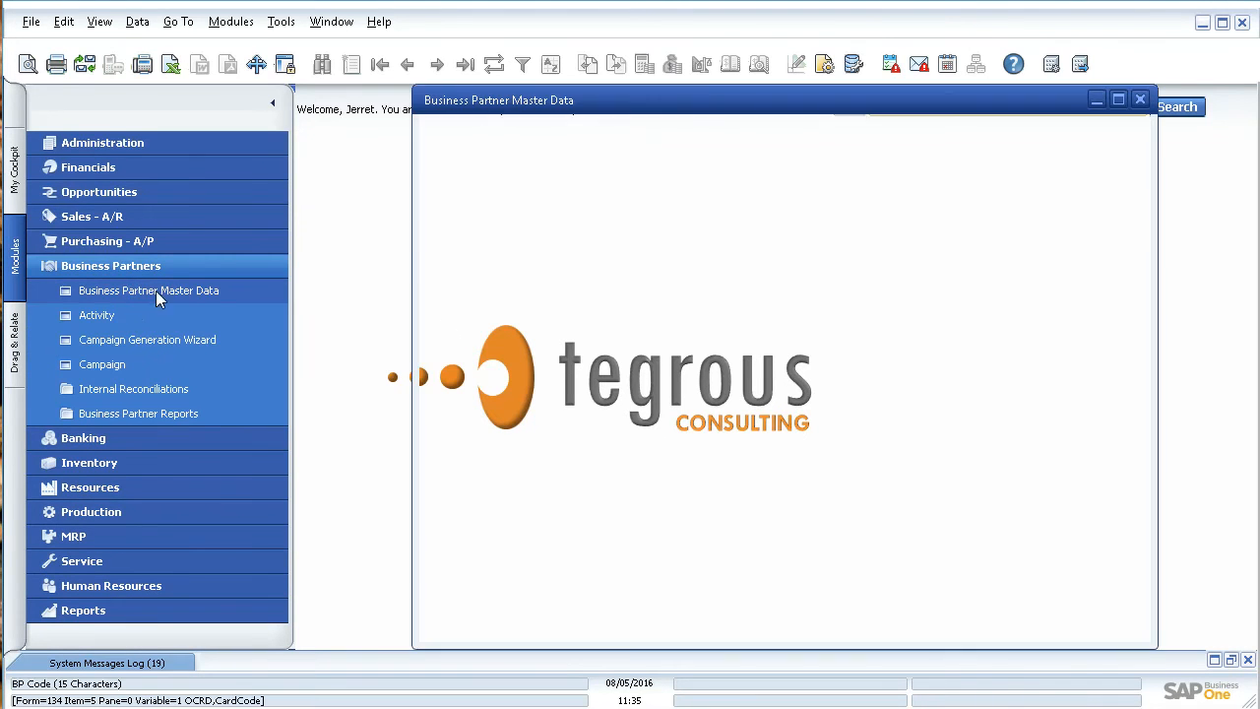
pyautogui.click(466, 64)
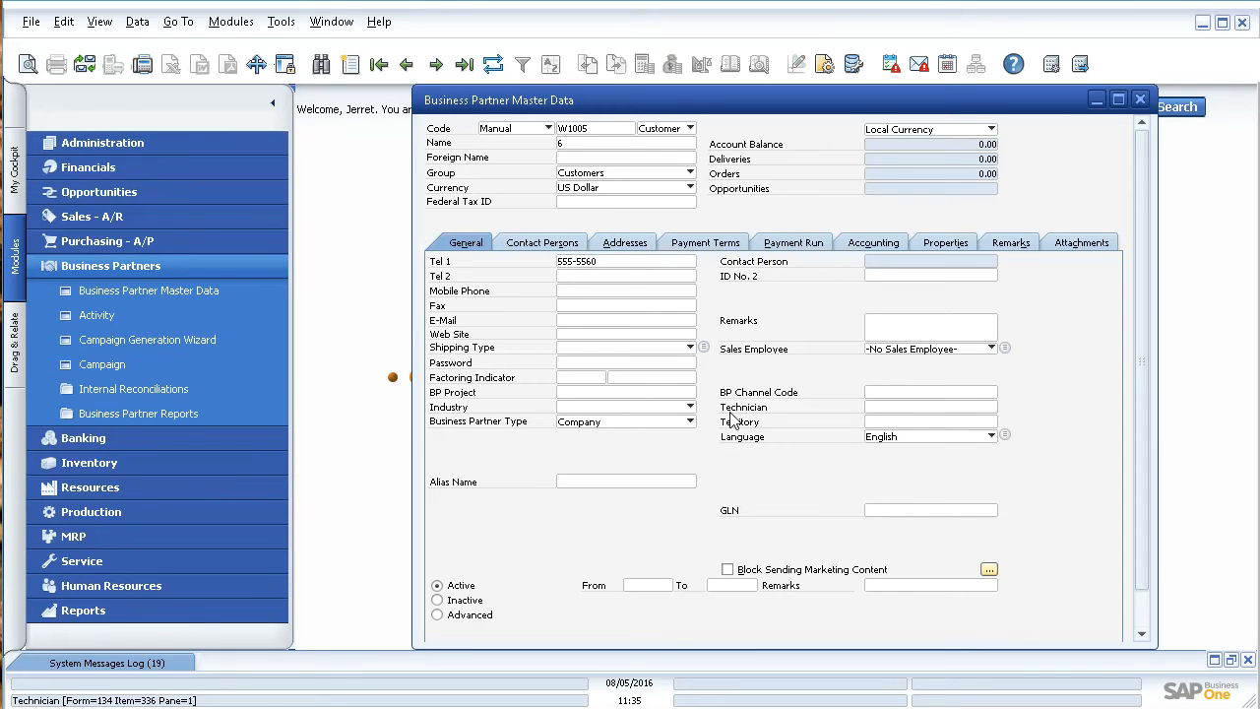
pyautogui.rightClick(1048, 153)
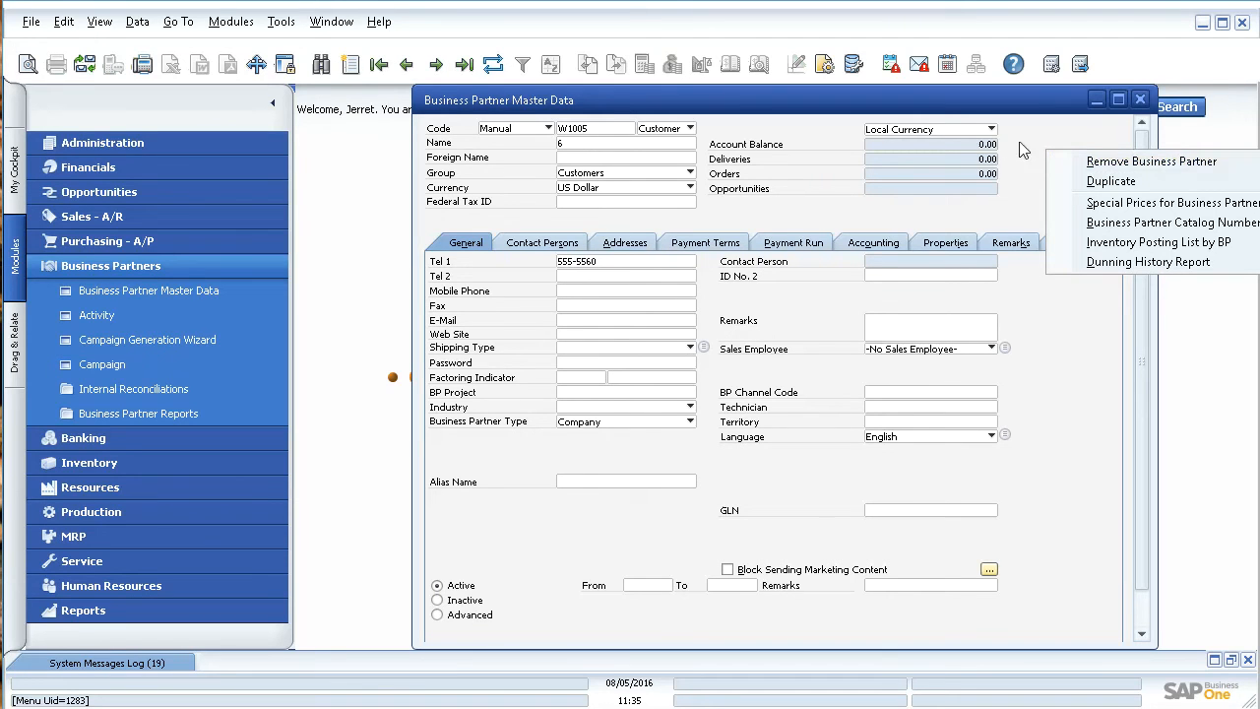
pyautogui.click(1018, 187)
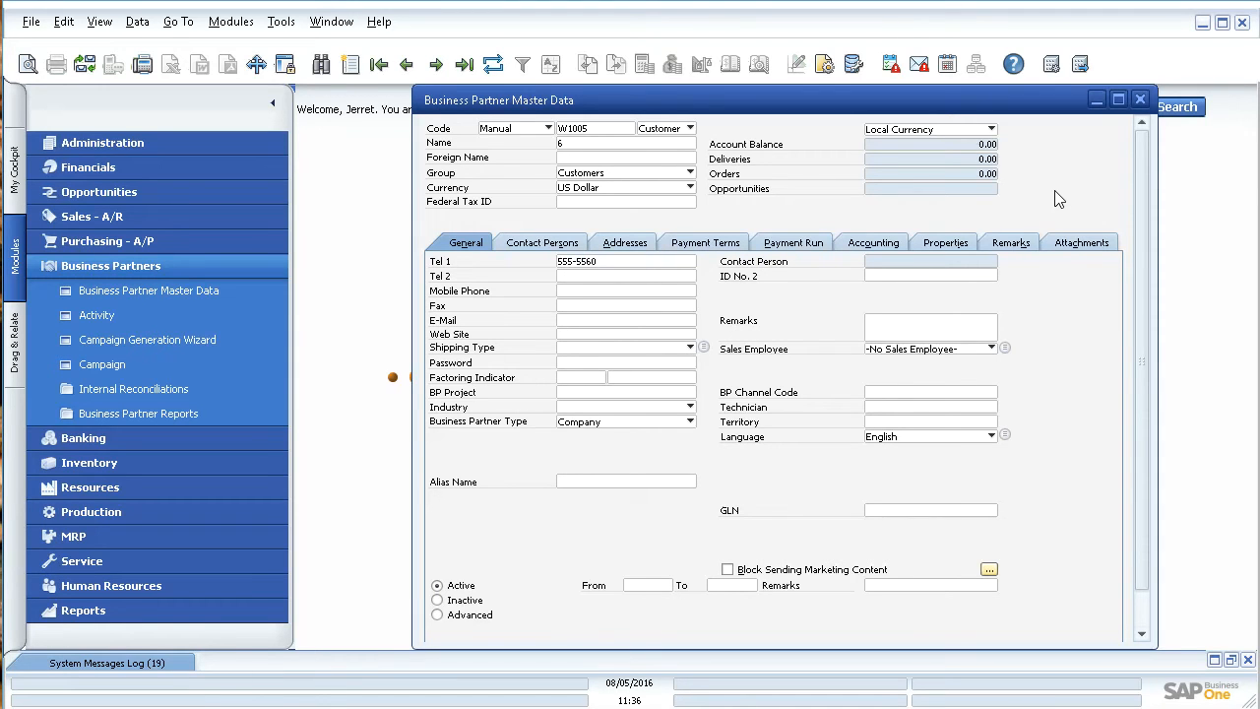
pyautogui.click(1139, 101)
pyautogui.click(110, 266)
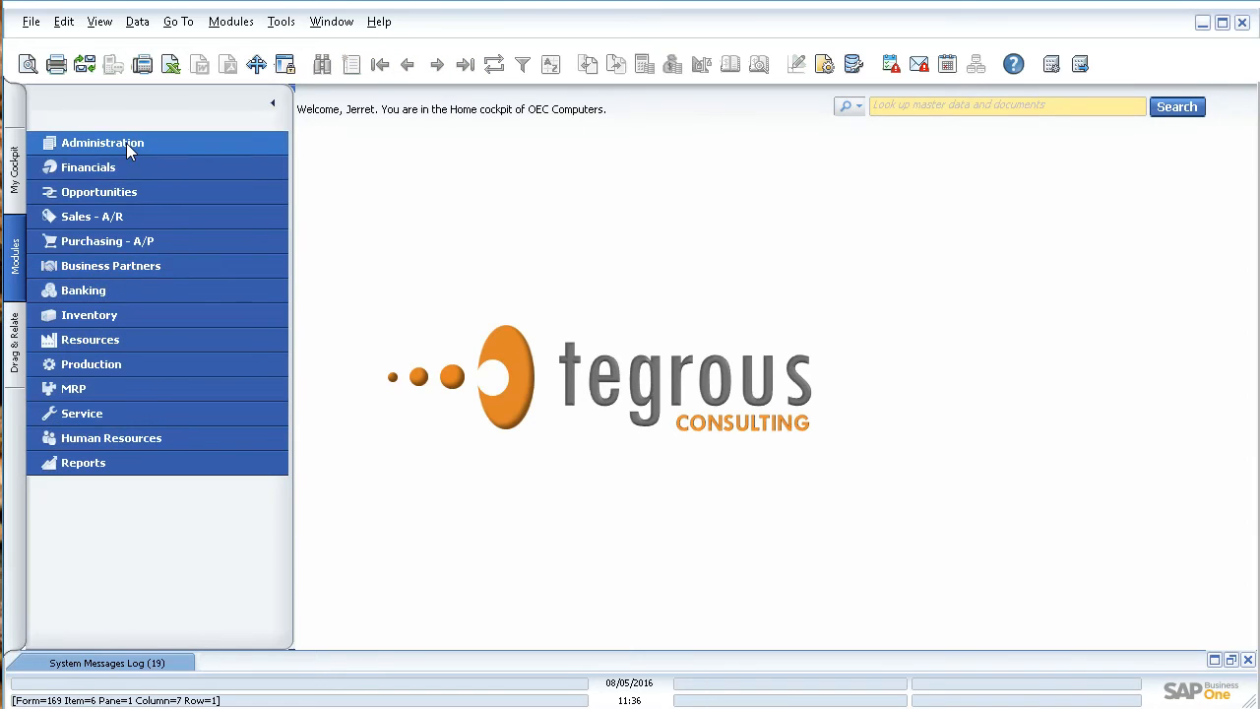
# - Show the Utilities entries of the Administration module
pyautogui.click(128, 148)
pyautogui.click(136, 293)
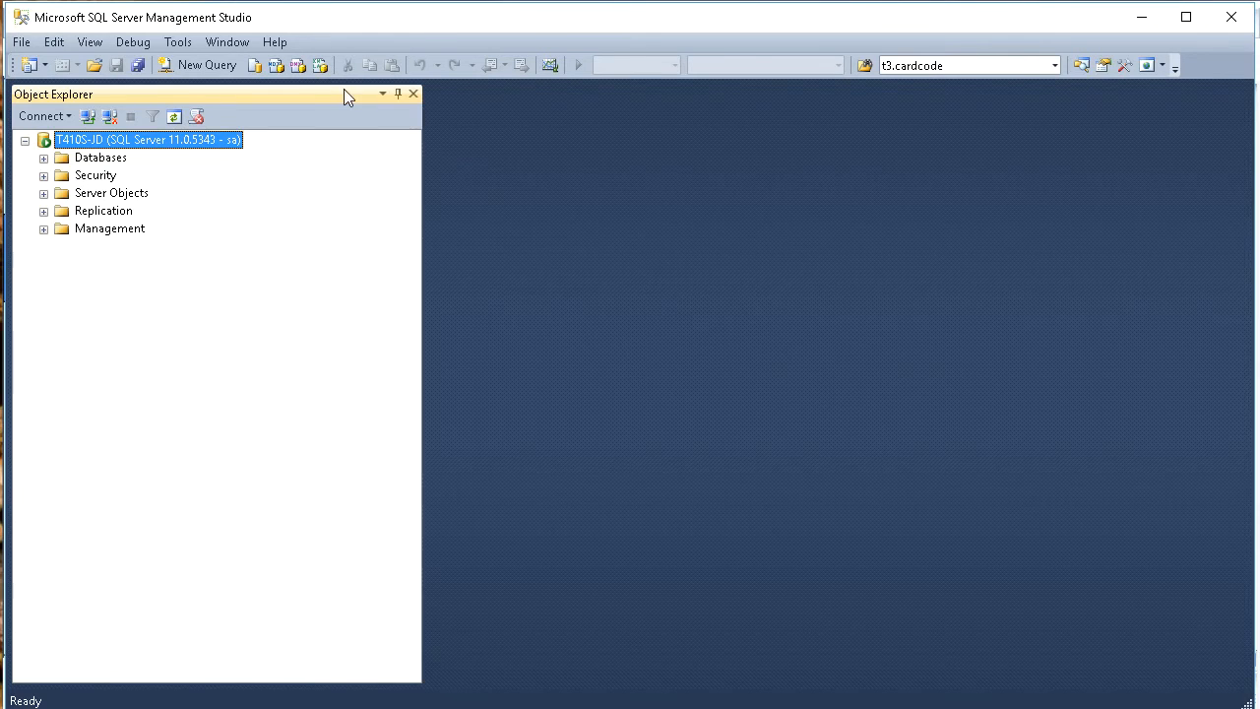
# - Switch to SQL Server Management Studio and open the backup settings for the SBODEMOUS database
pyautogui.click(43, 158)
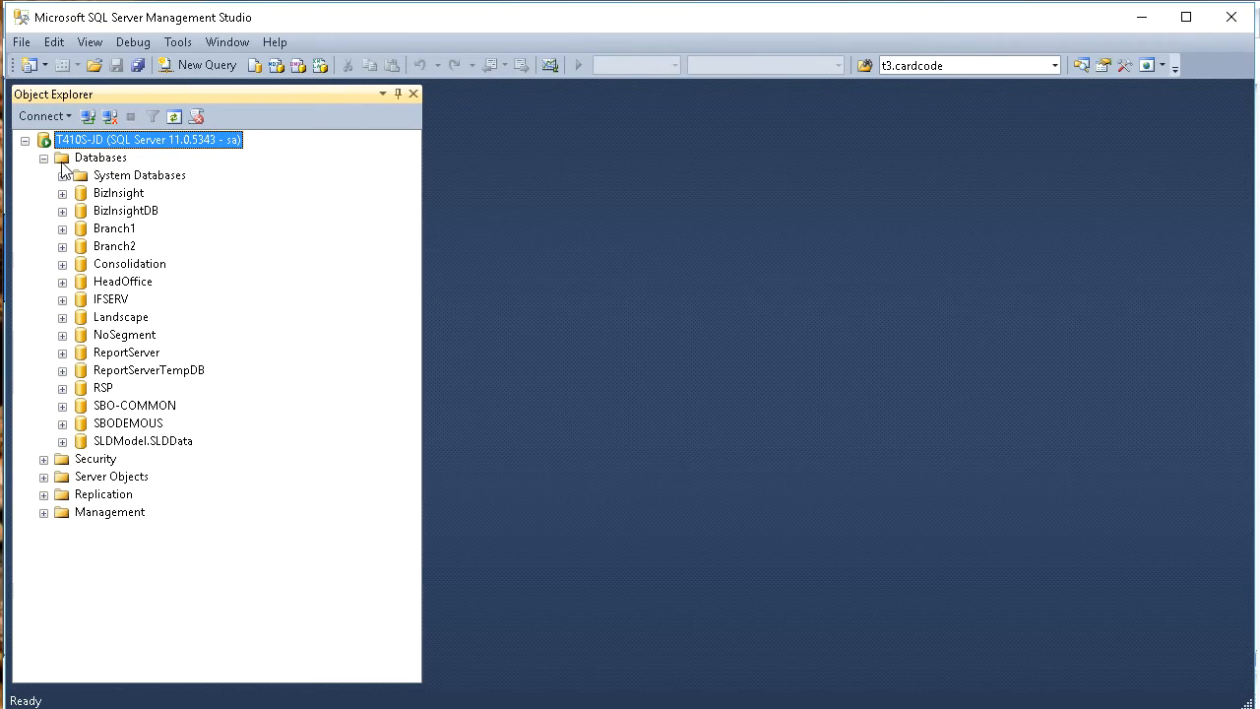
pyautogui.rightClick(125, 424)
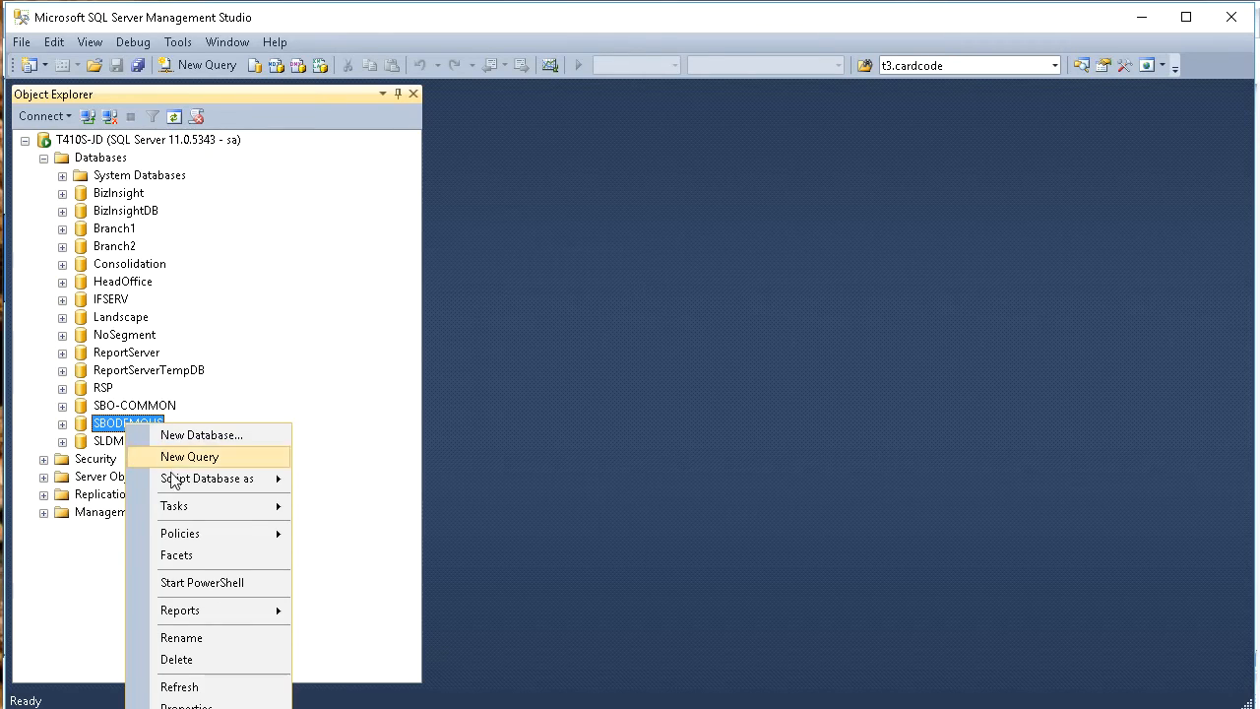
pyautogui.moveTo(181, 508)
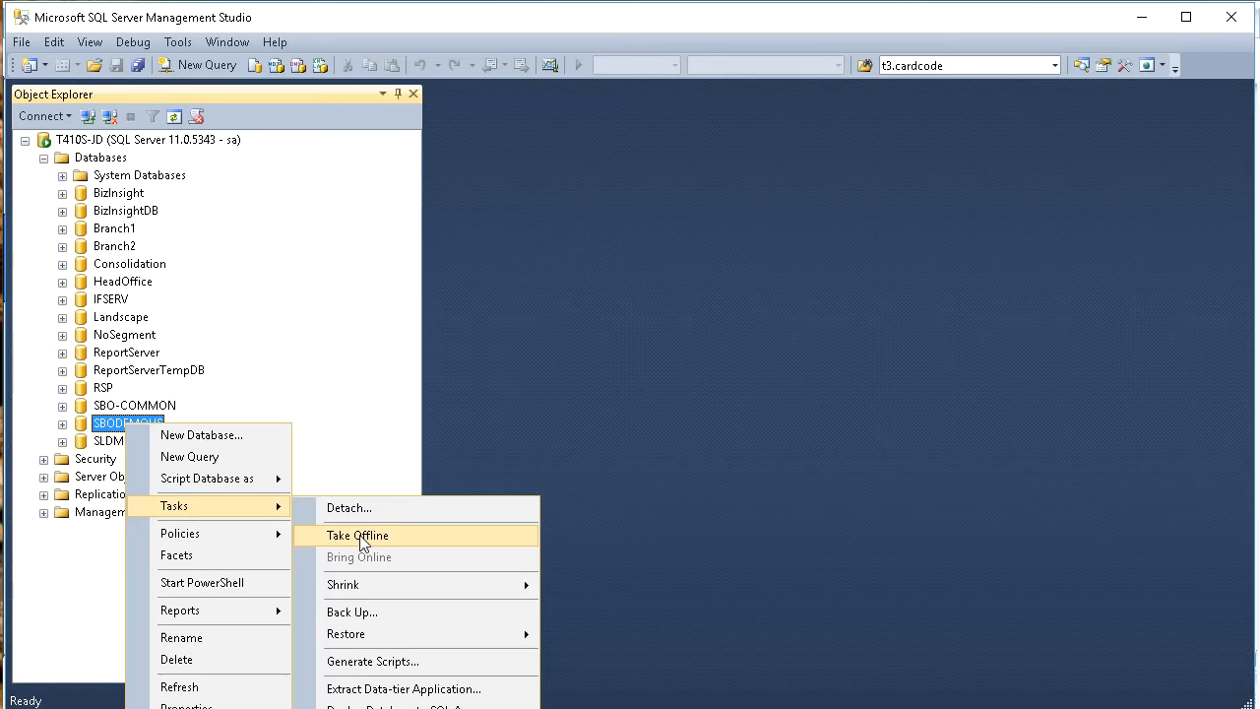
pyautogui.click(381, 610)
pyautogui.moveTo(797, 154); pyautogui.dragTo(709, 95)
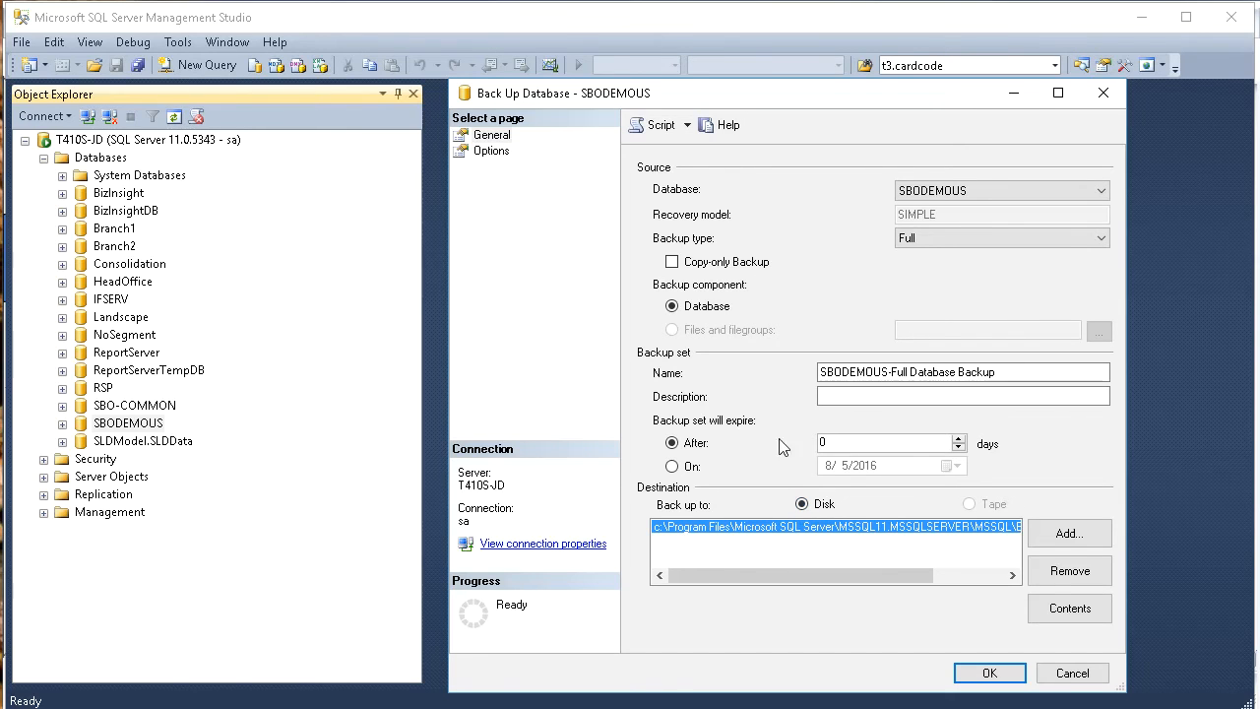
# - Replace the backup destination with a file named SBODEMOUS_080516.bak in the default MSSQL Backup folder
pyautogui.click(1061, 573)
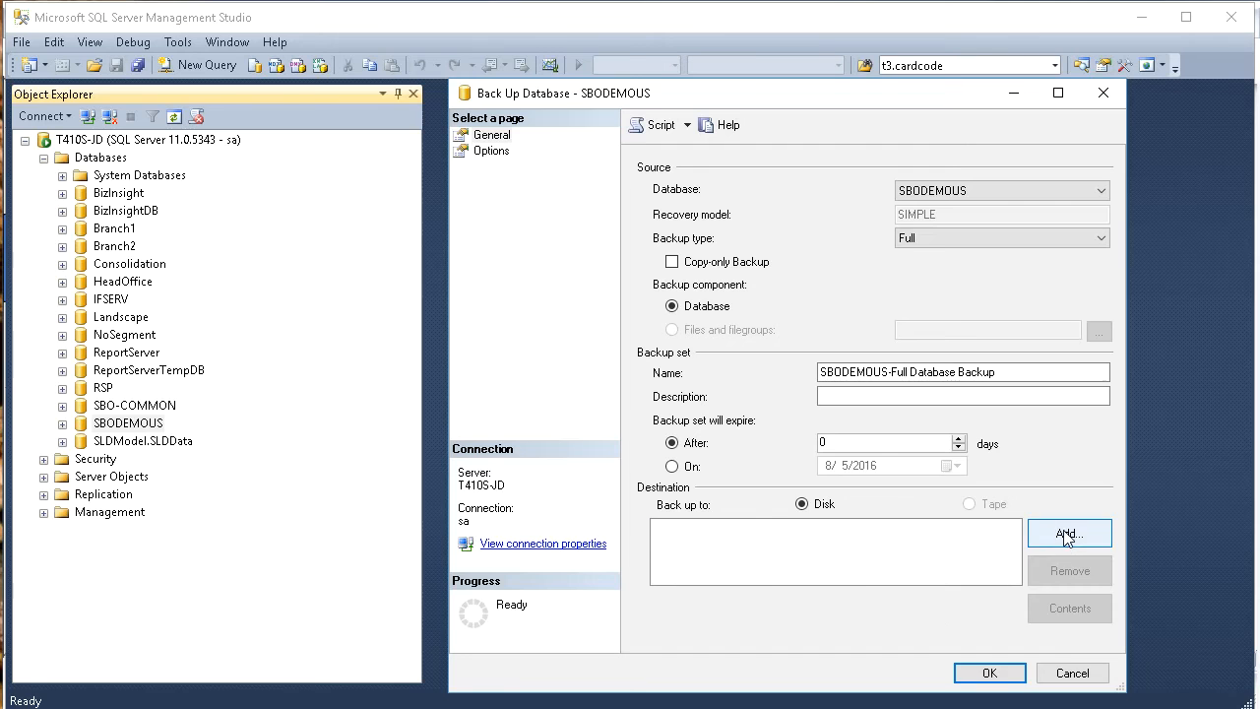
pyautogui.click(1069, 533)
pyautogui.click(1079, 578)
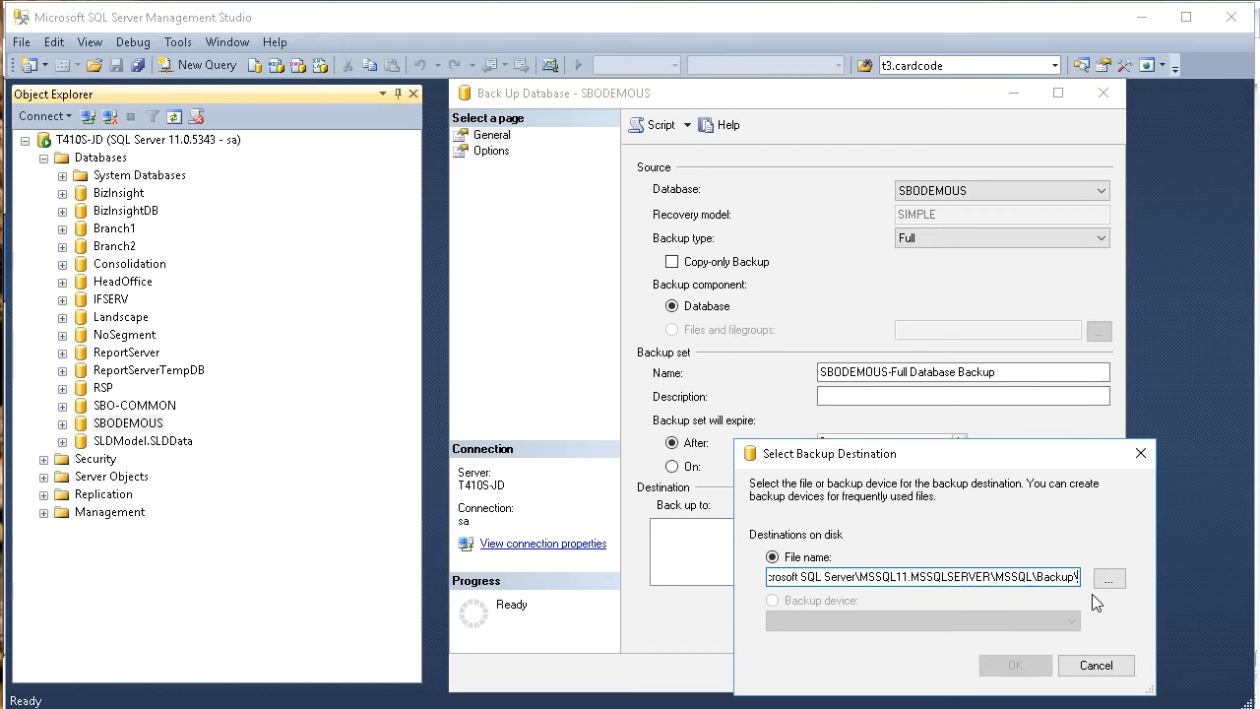
pyautogui.write('S')
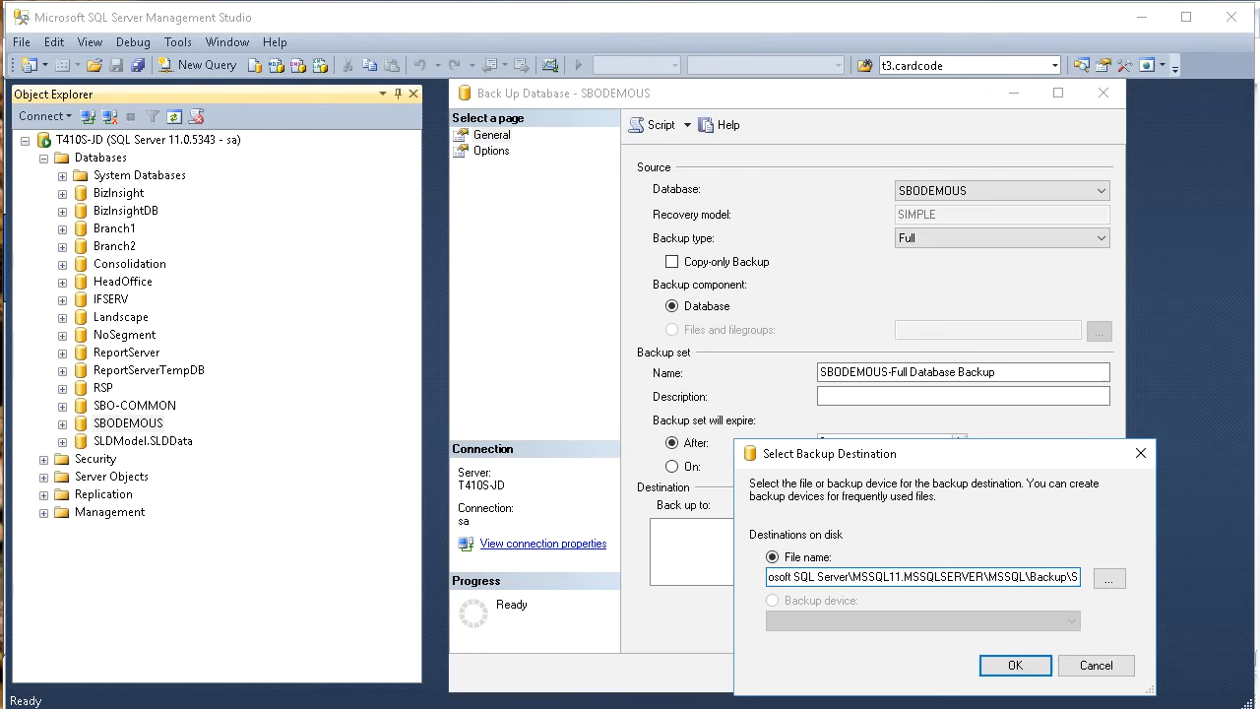
pyautogui.write('BODEMO')
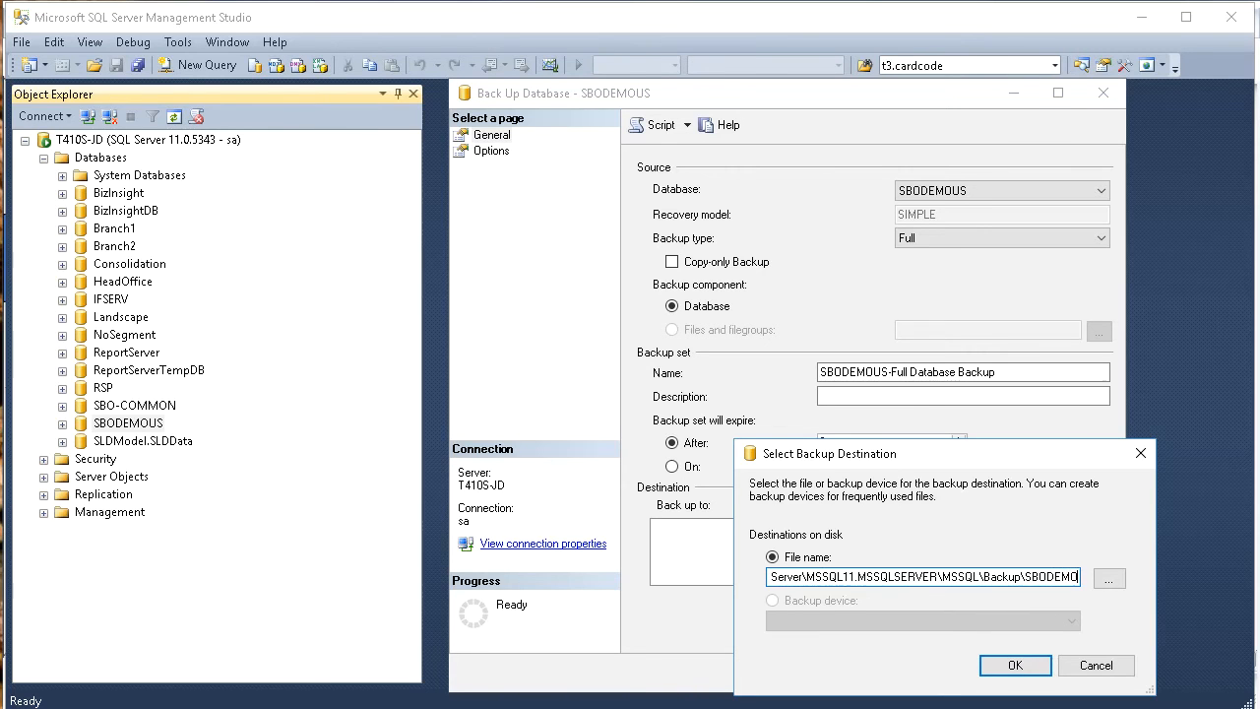
pyautogui.write('US_')
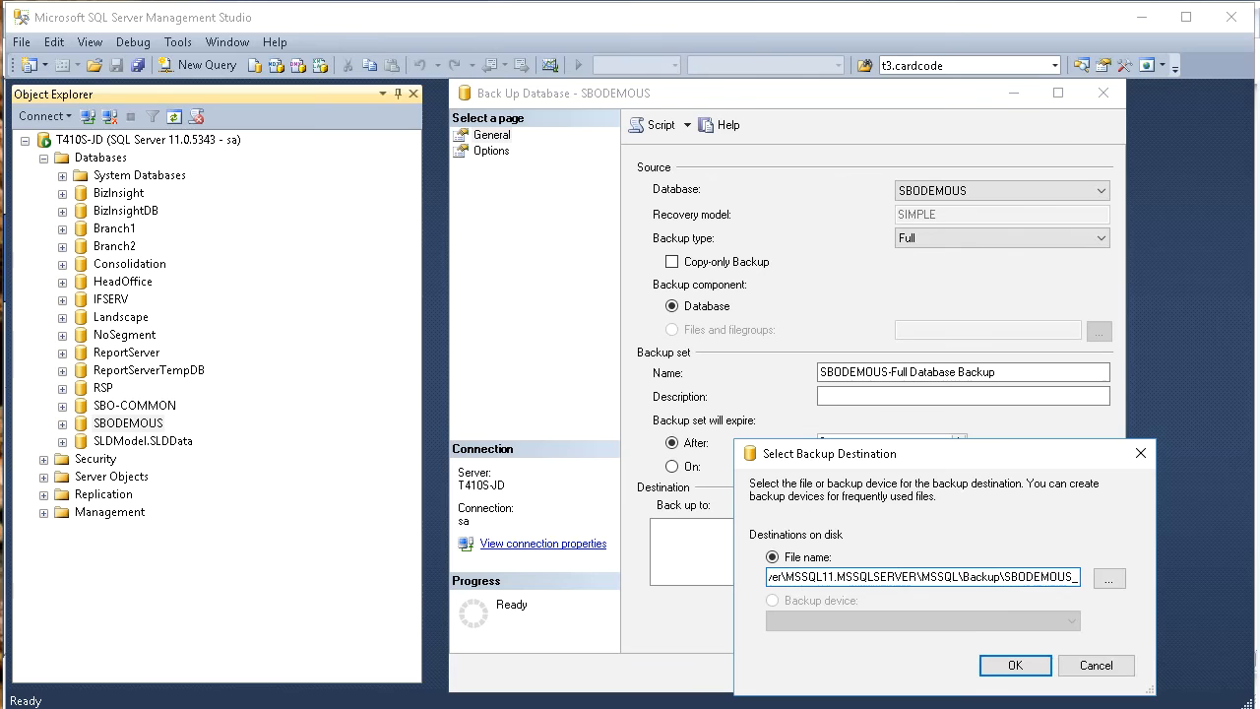
pyautogui.write('080')
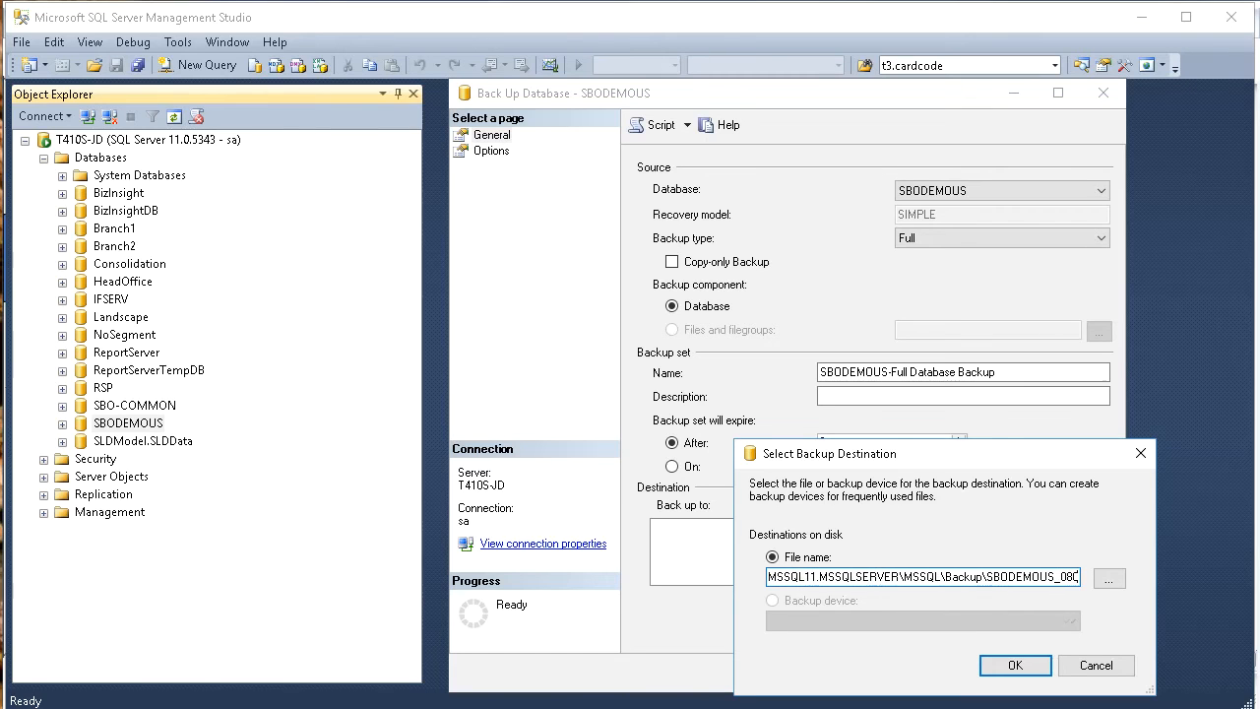
pyautogui.write('516.bak')
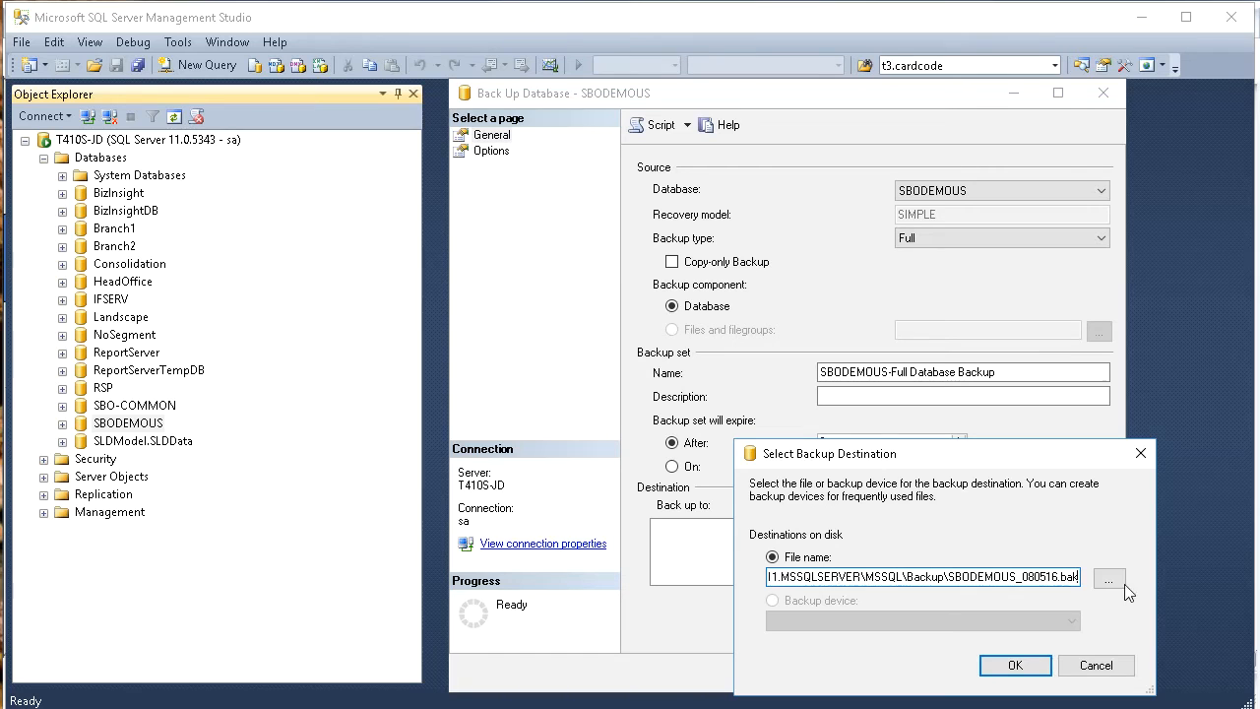
pyautogui.click(1033, 670)
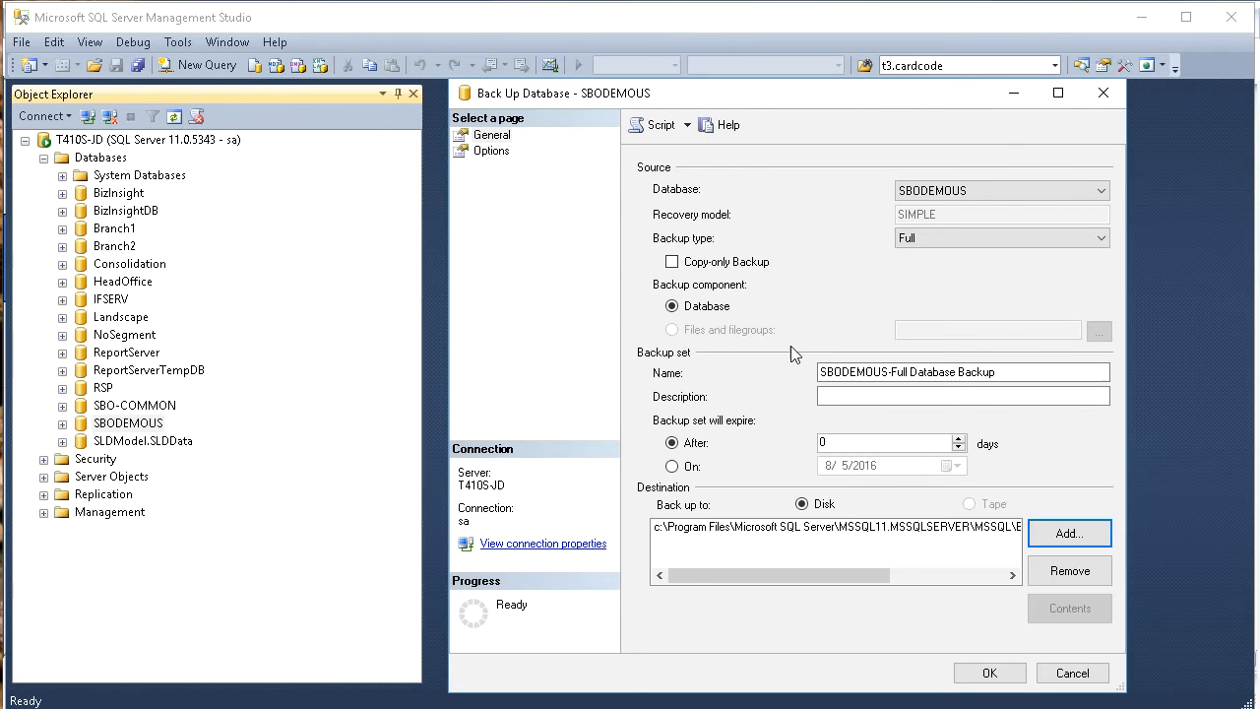
# - Run the full backup of SBODEMOUS and return to SAP Business One
pyautogui.click(990, 672)
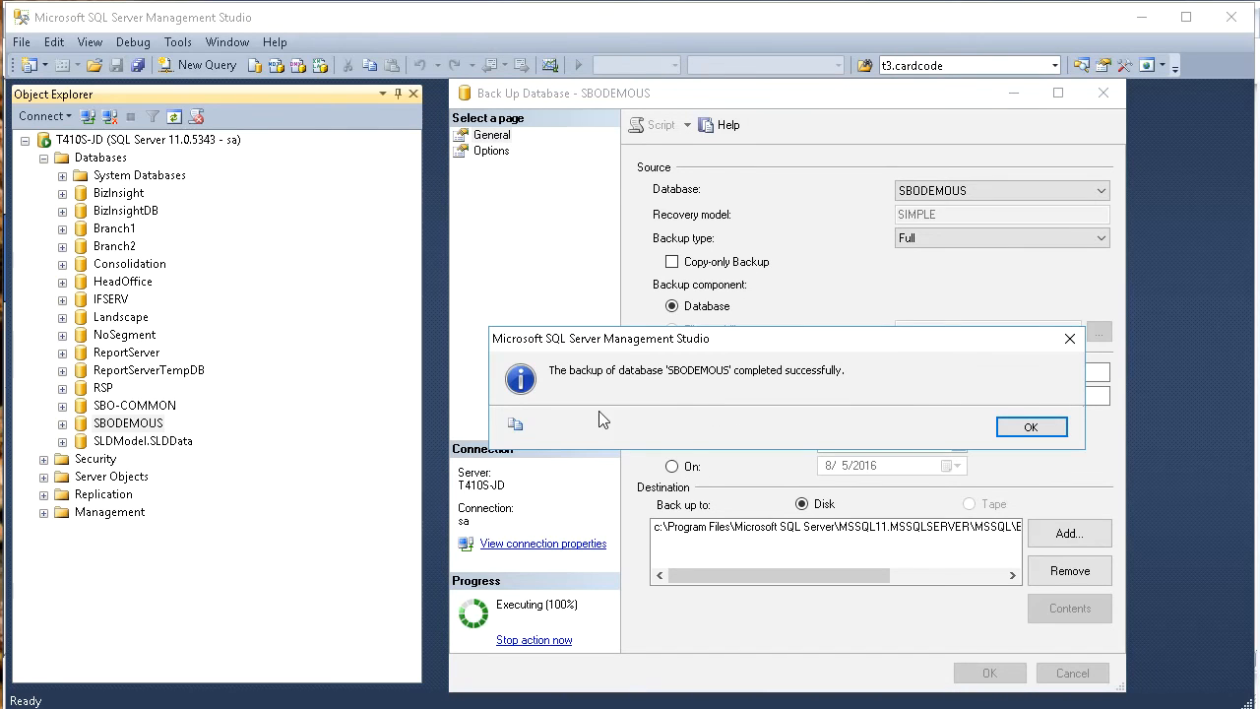
pyautogui.click(1036, 430)
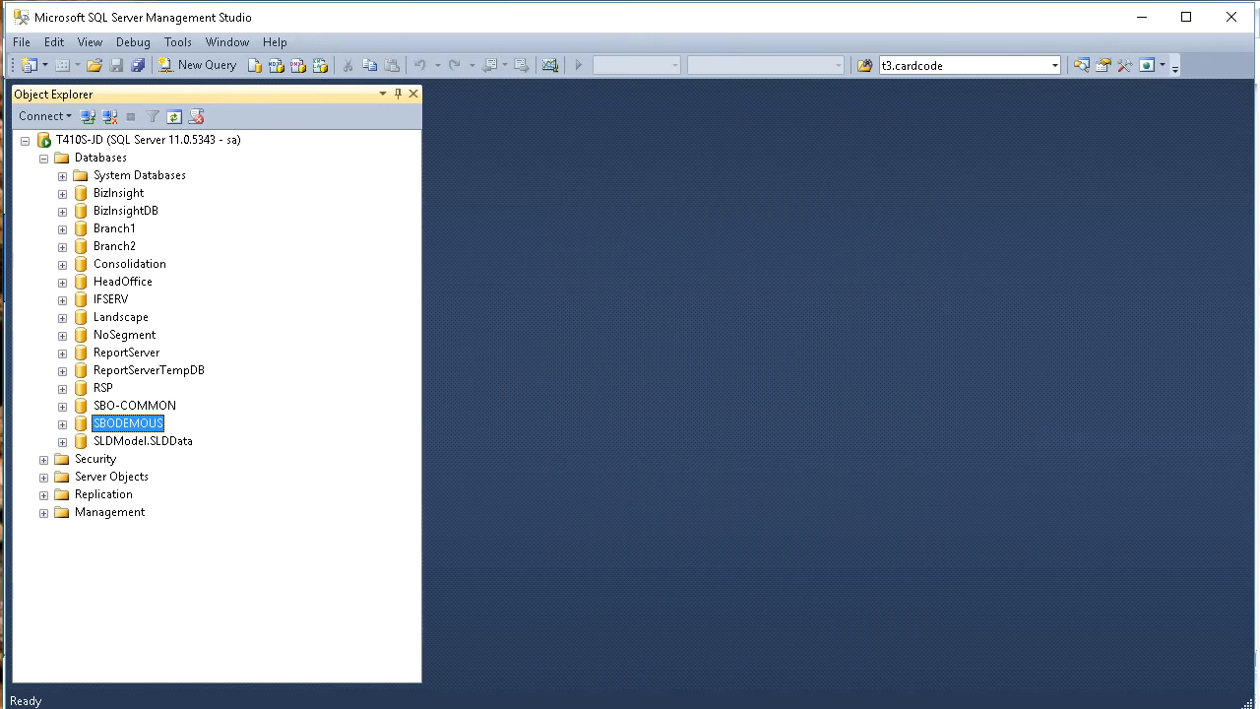
pyautogui.click(1159, 20)
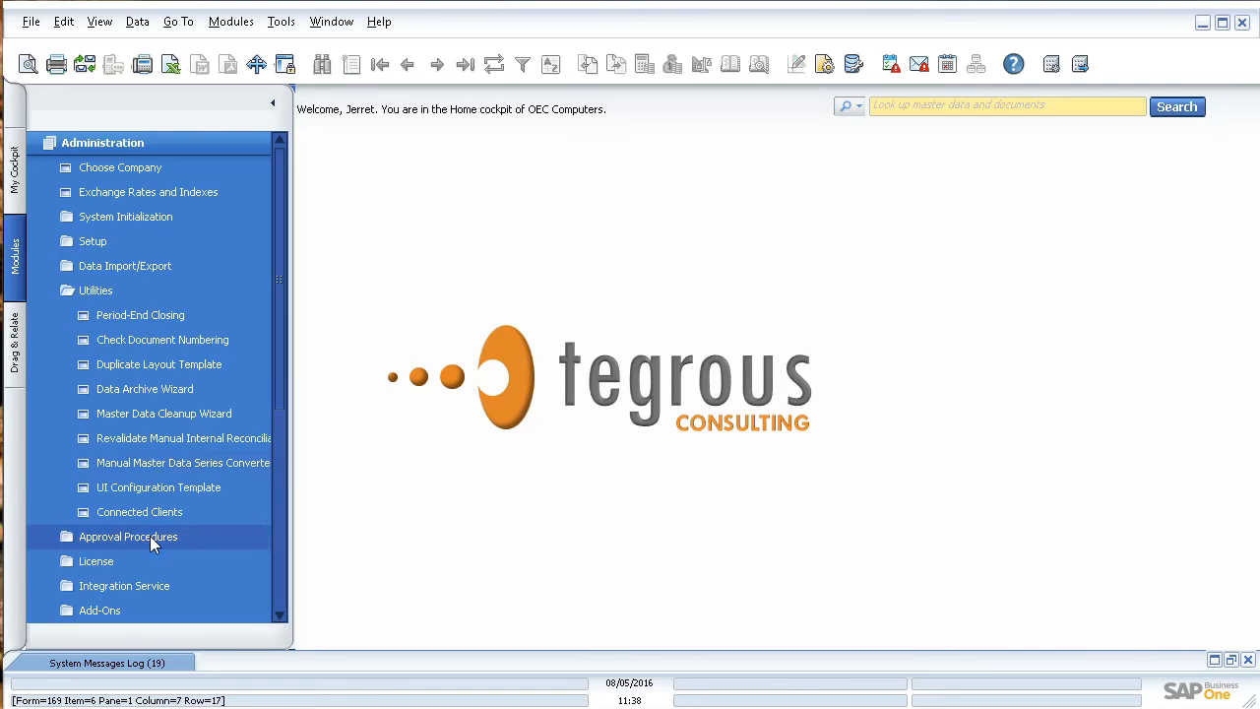
# - Start a new run in the Master Data Cleanup Wizard, agreeing to close all connected add-ons
pyautogui.click(158, 414)
pyautogui.moveTo(744, 147); pyautogui.dragTo(575, 128)
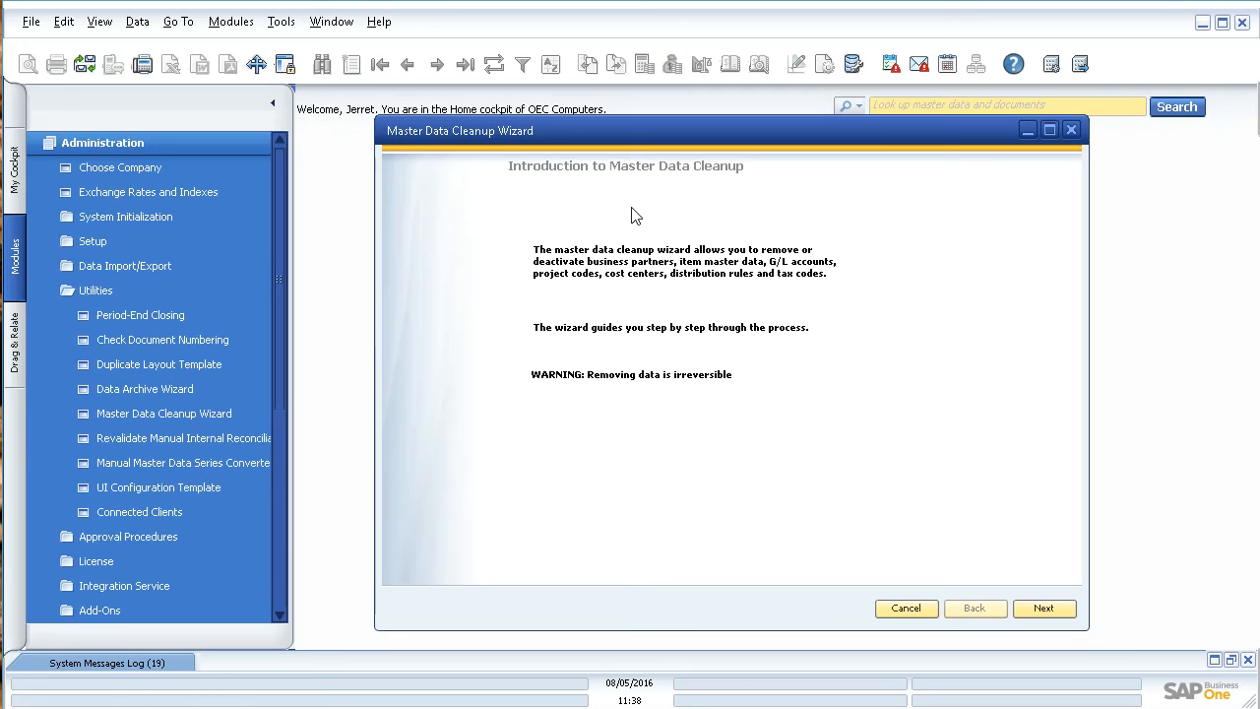
pyautogui.click(1062, 612)
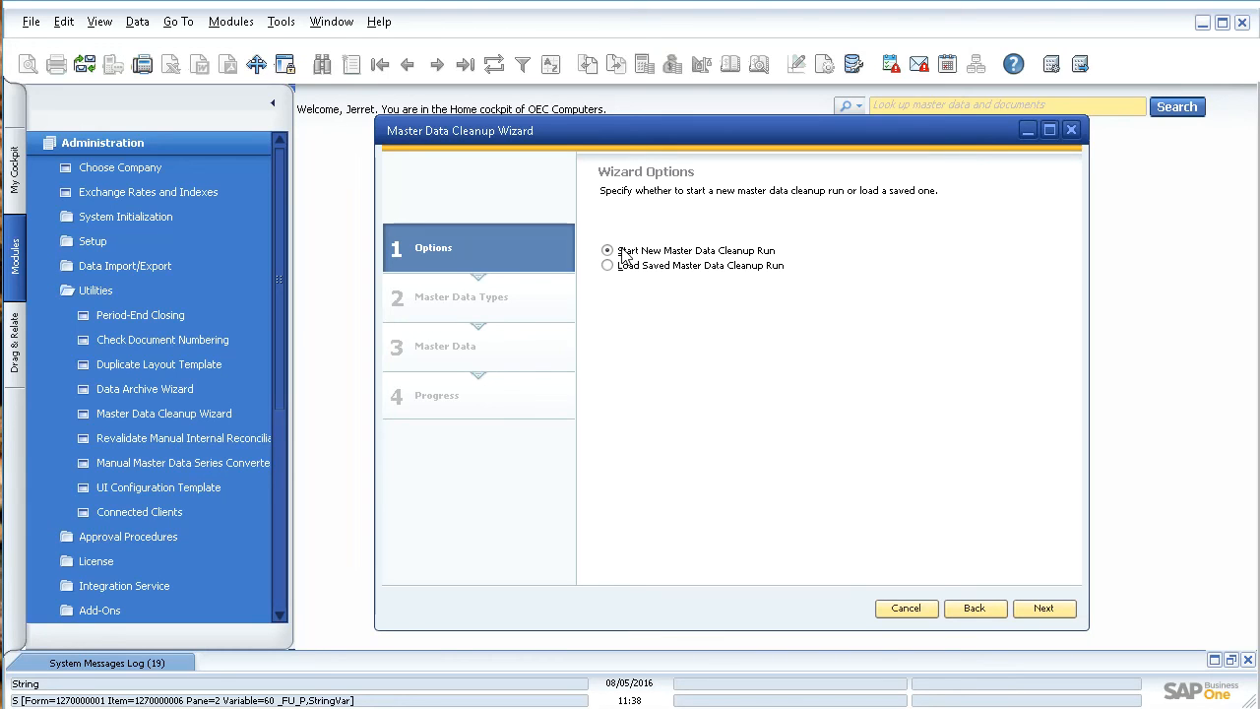
pyautogui.click(1029, 611)
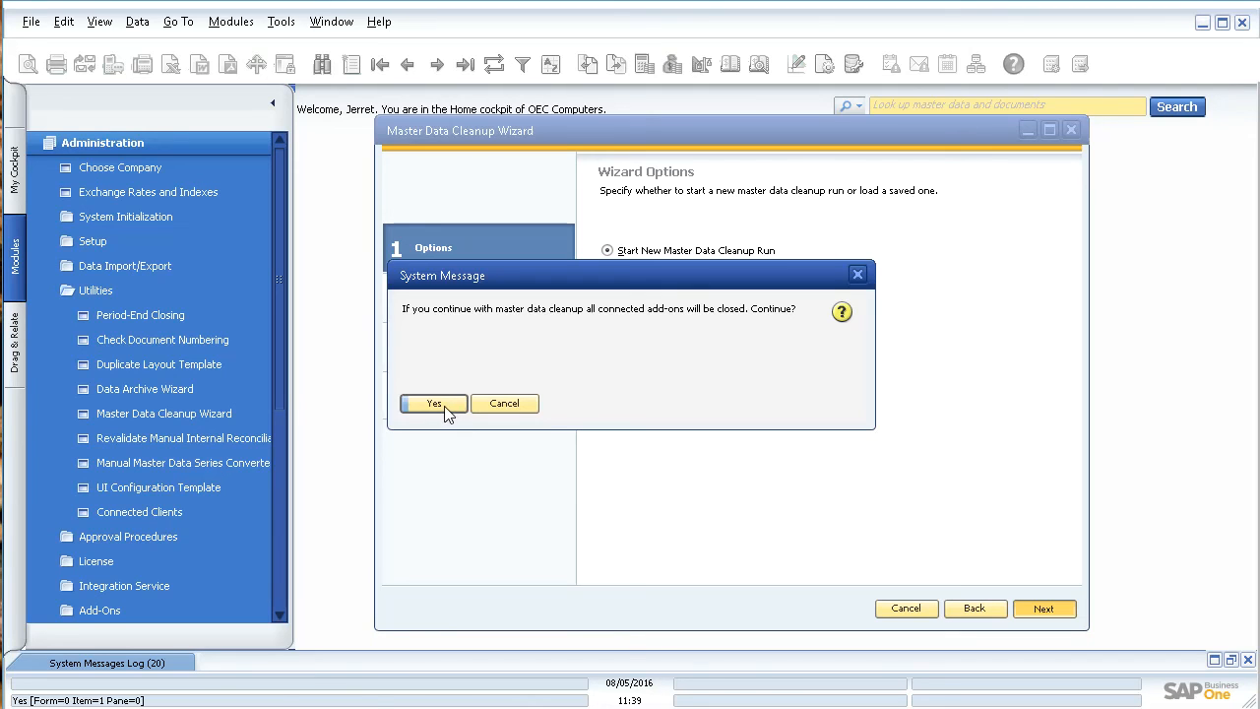
pyautogui.click(435, 403)
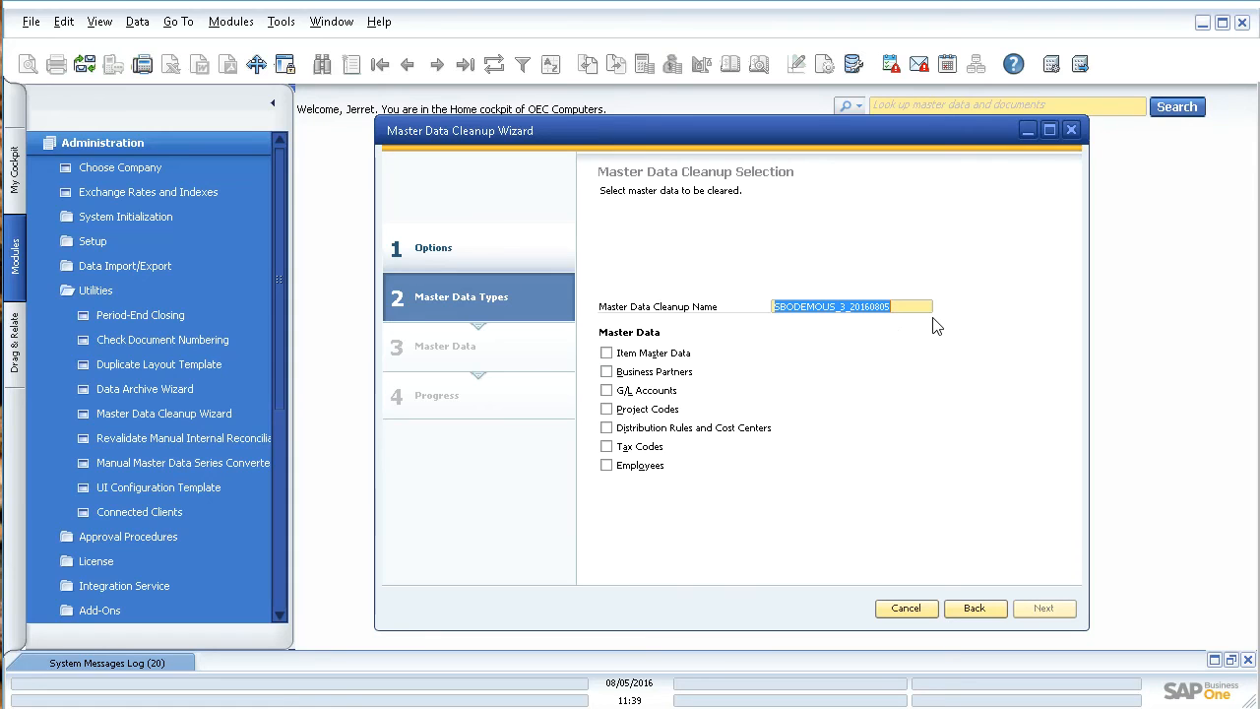
# - Choose Business Partners as the master data to clear with the Remove BP option, and continue to the partner selection
pyautogui.click(606, 372)
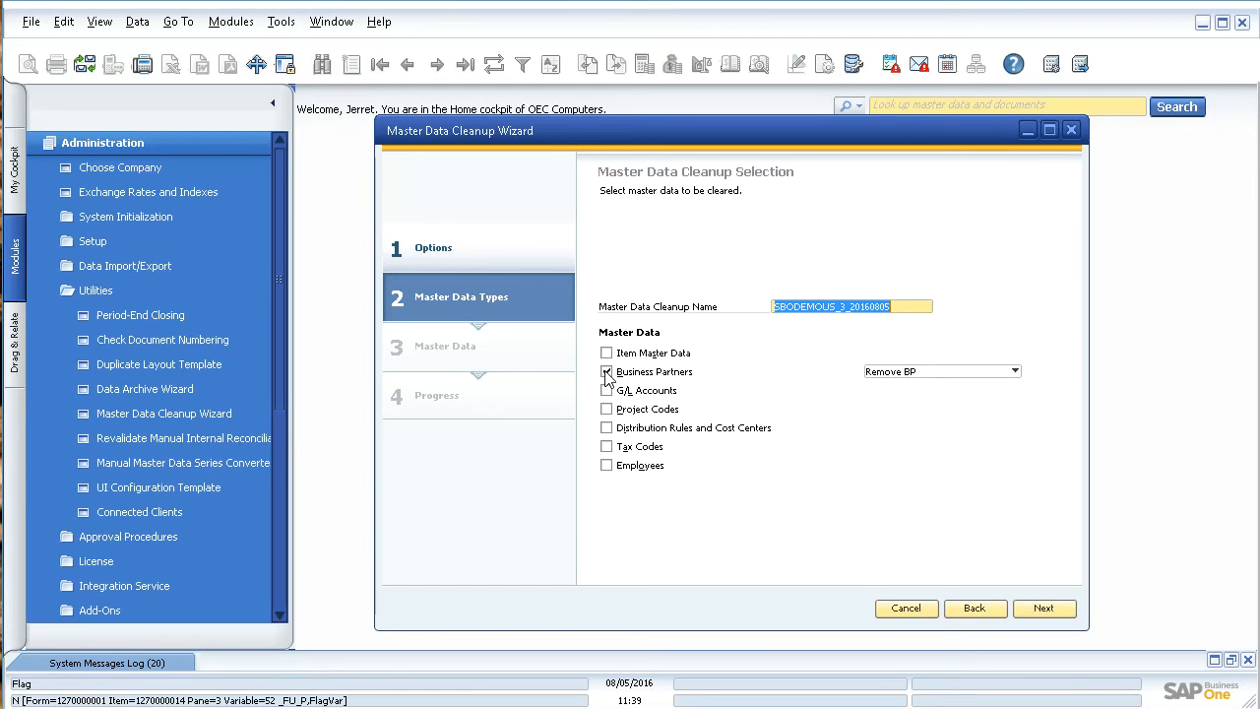
pyautogui.click(929, 372)
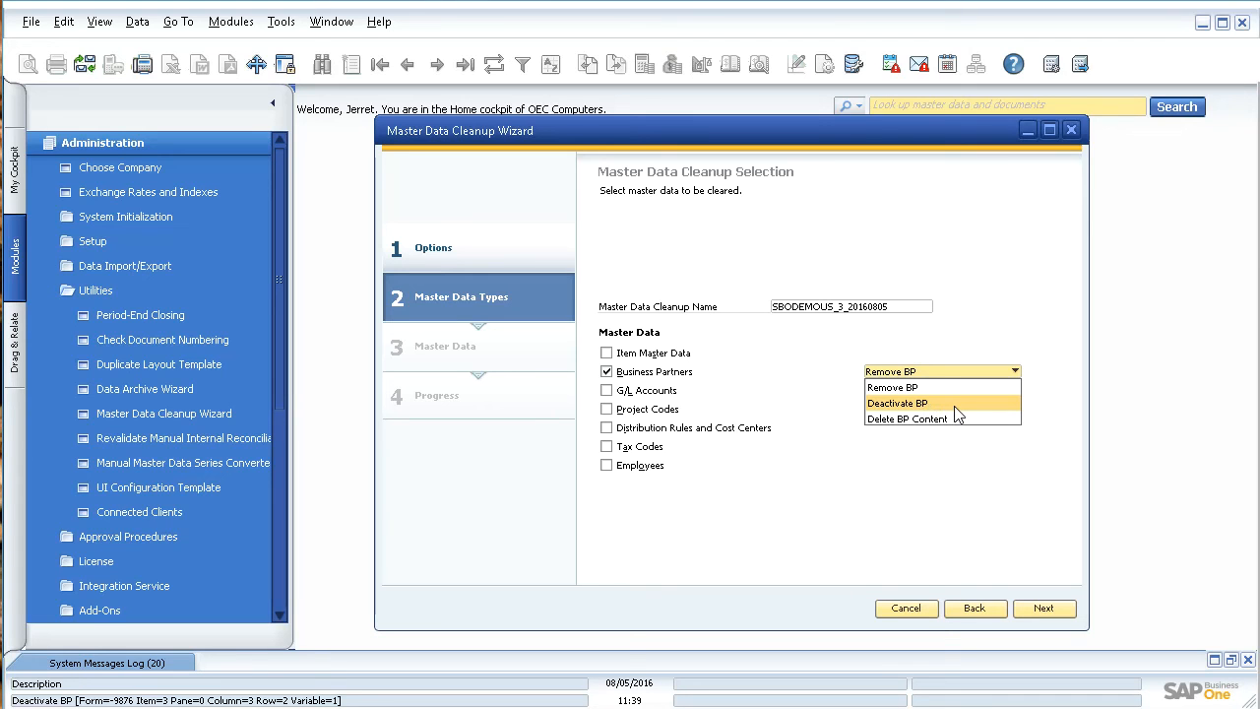
pyautogui.click(925, 387)
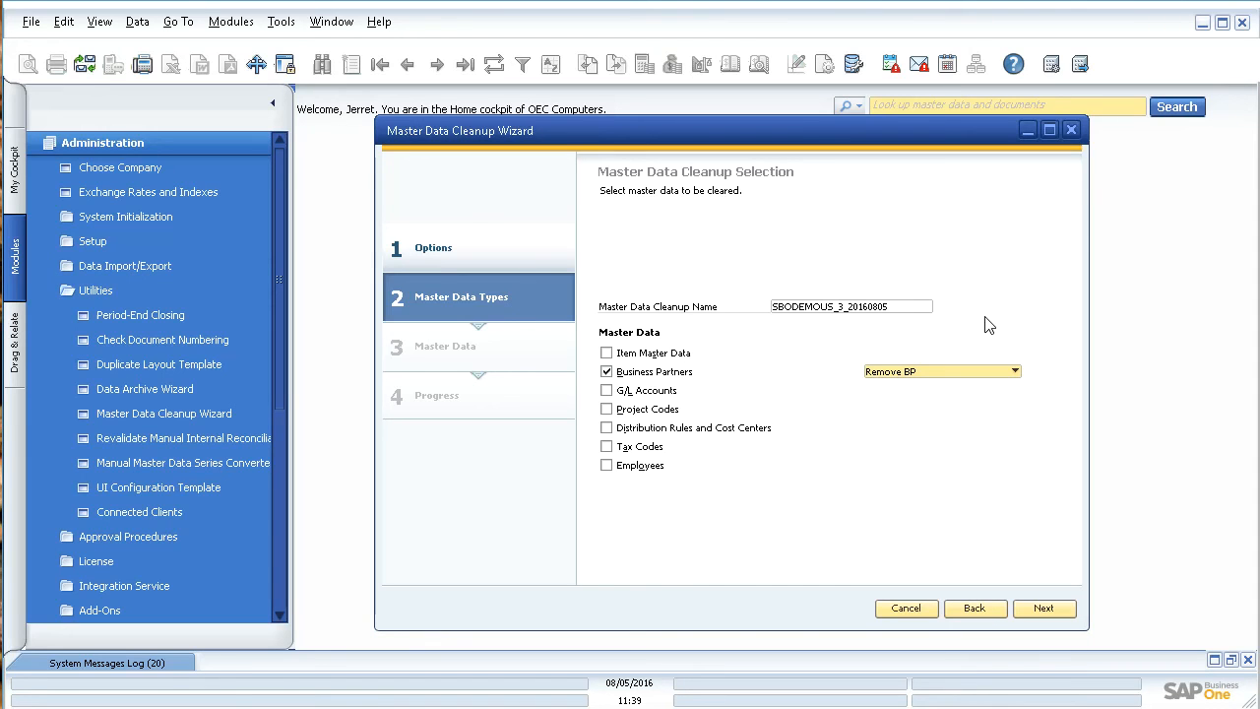
pyautogui.click(1044, 609)
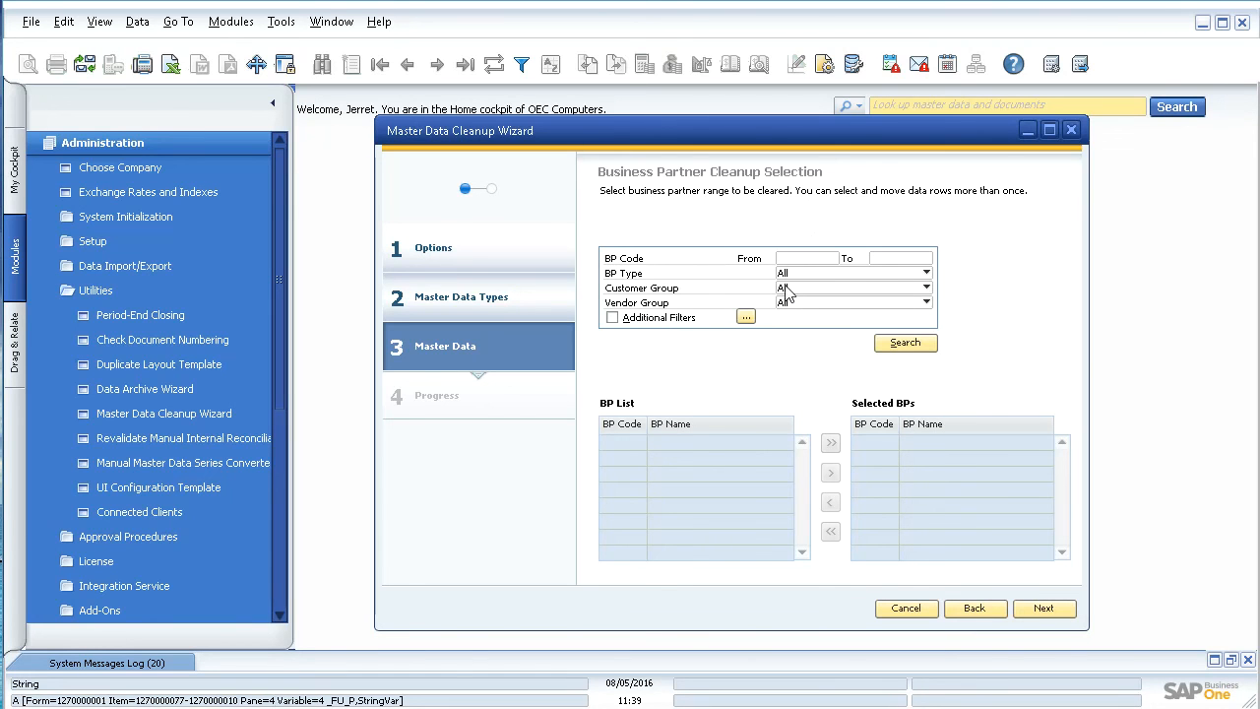
# - Set the BP Code range for the cleanup from W1000 to W1005
pyautogui.click(836, 266)
pyautogui.click(834, 259)
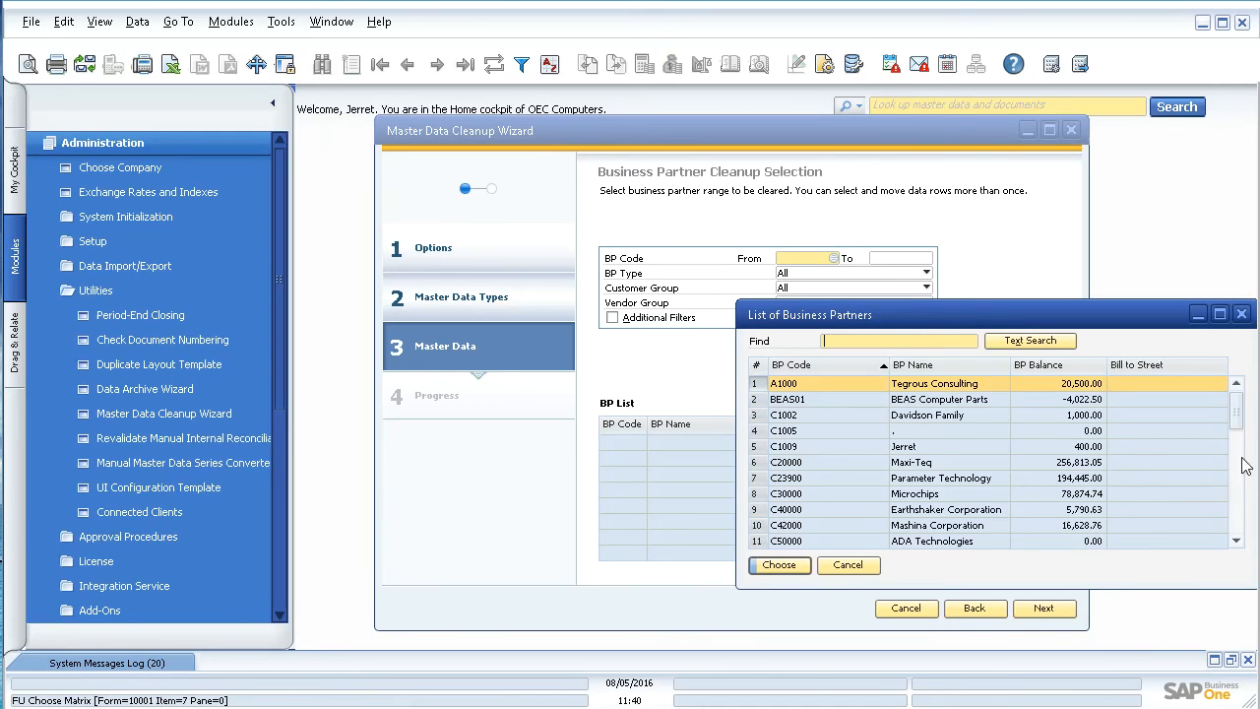
pyautogui.moveTo(1237, 413); pyautogui.dragTo(1237, 515)
pyautogui.doubleClick(797, 471)
pyautogui.click(906, 259)
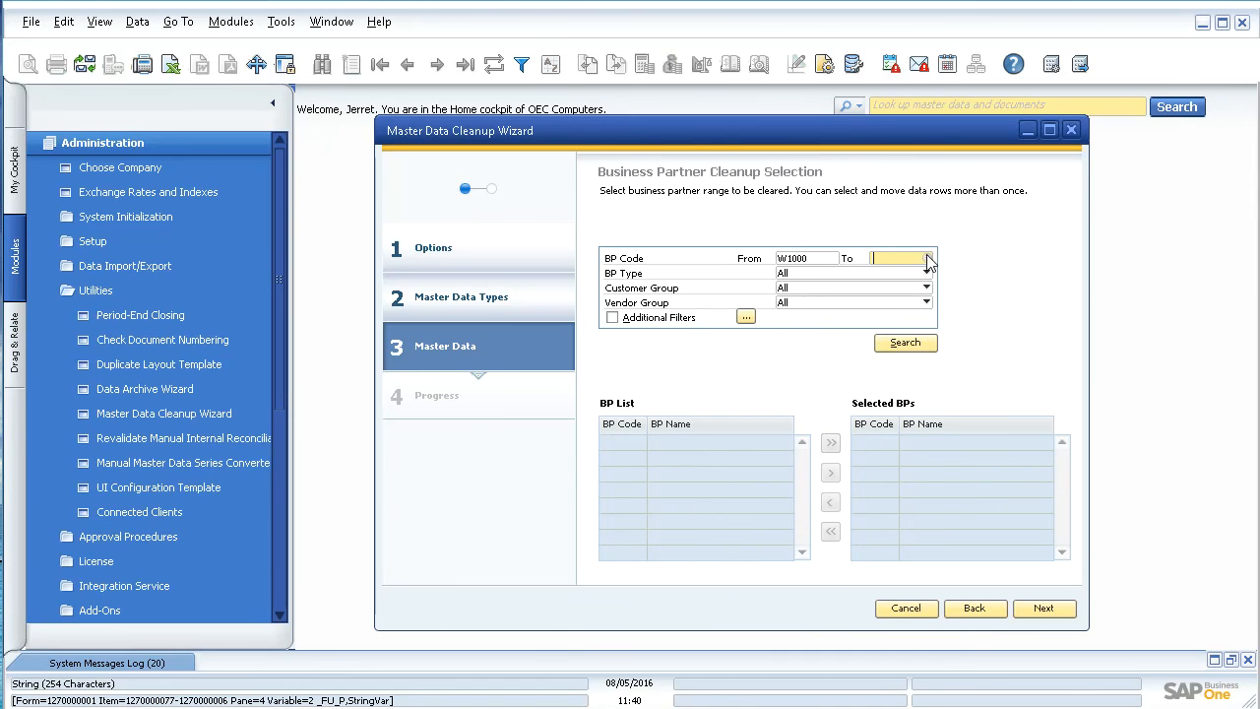
pyautogui.click(926, 259)
pyautogui.scroll(-1, 1238, 424)
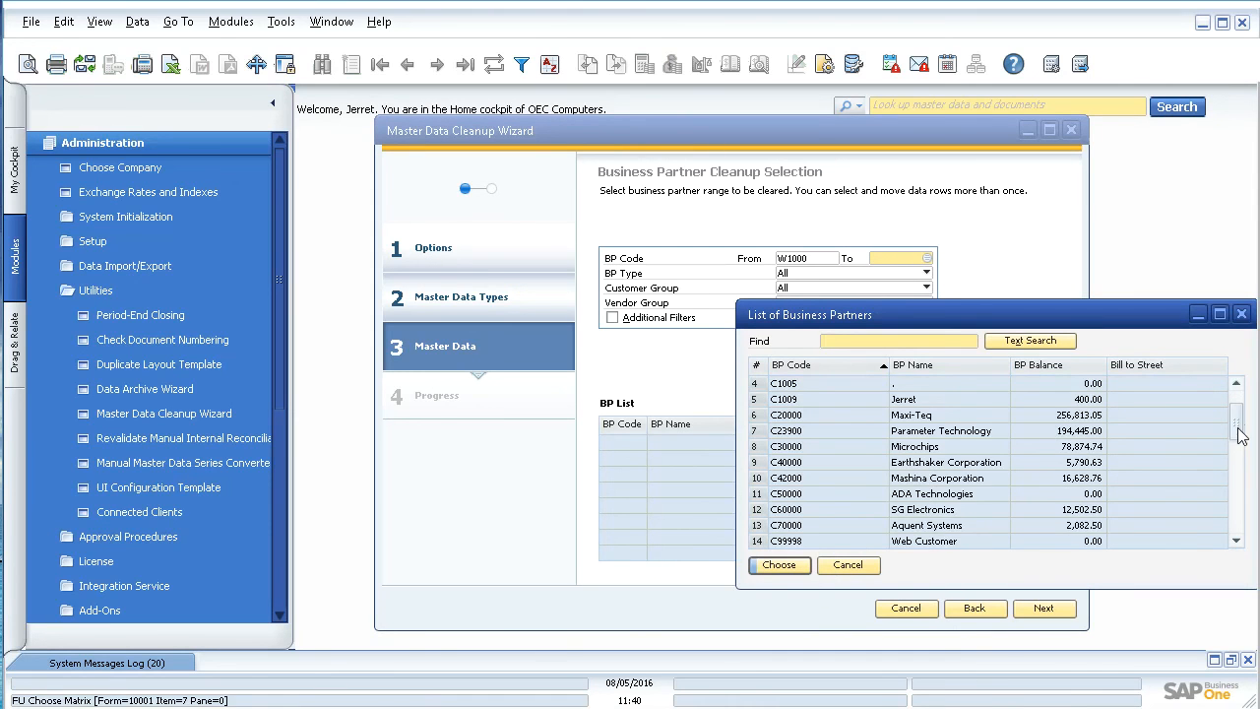
pyautogui.moveTo(1241, 436); pyautogui.dragTo(1239, 527)
pyautogui.doubleClick(777, 542)
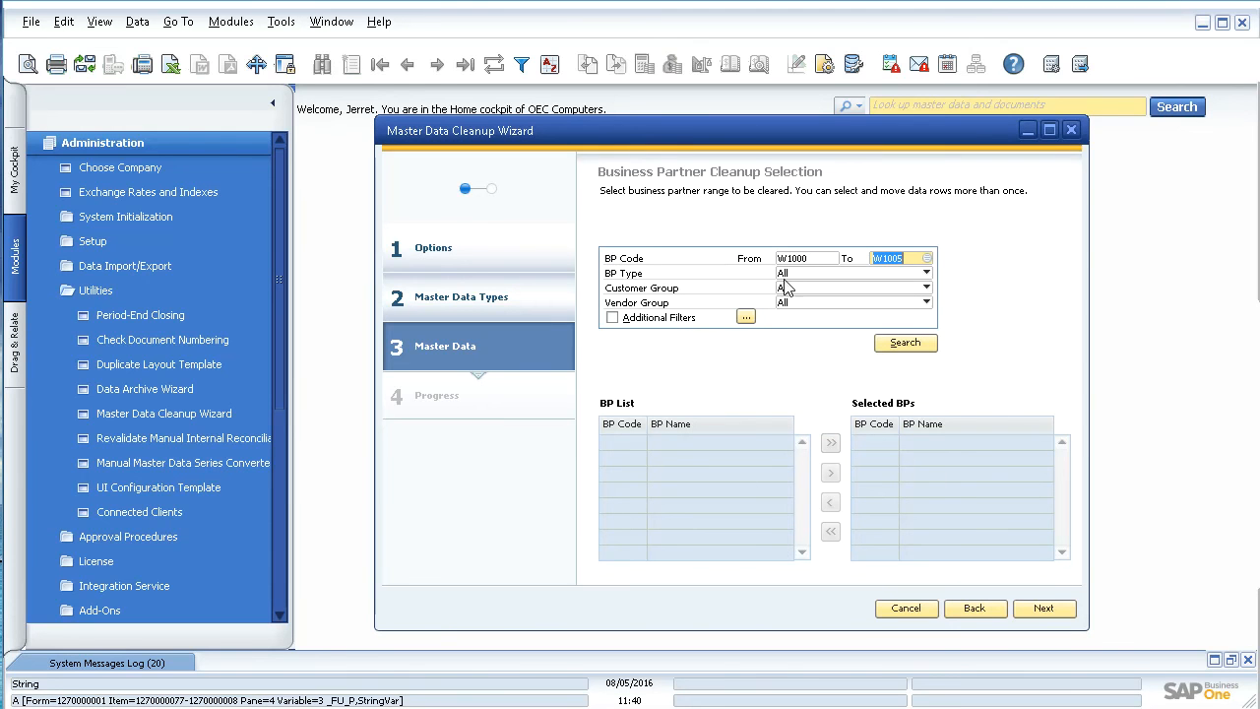
# - Look over the additional filters for the business partner selection without setting any
pyautogui.click(746, 317)
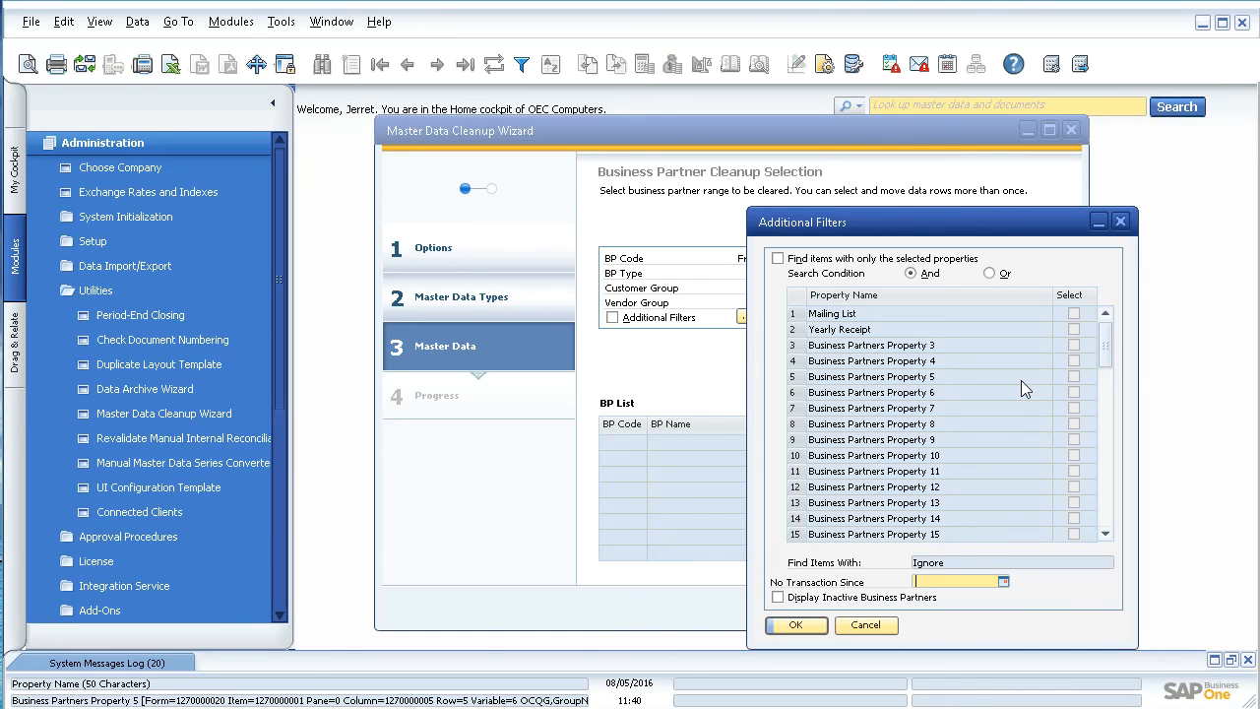
pyautogui.click(1121, 222)
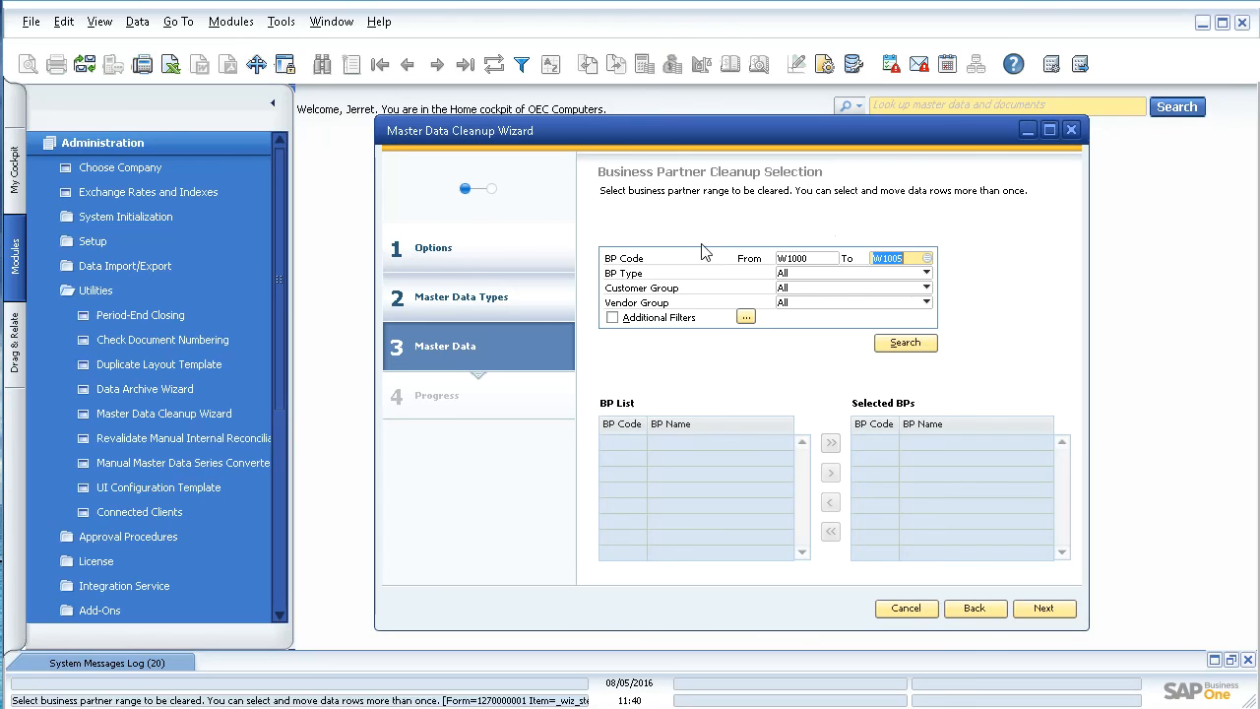
# - Search for the business partners in the set range, add all of them to the selected BPs, and continue to the cleanup recommendations
pyautogui.click(907, 346)
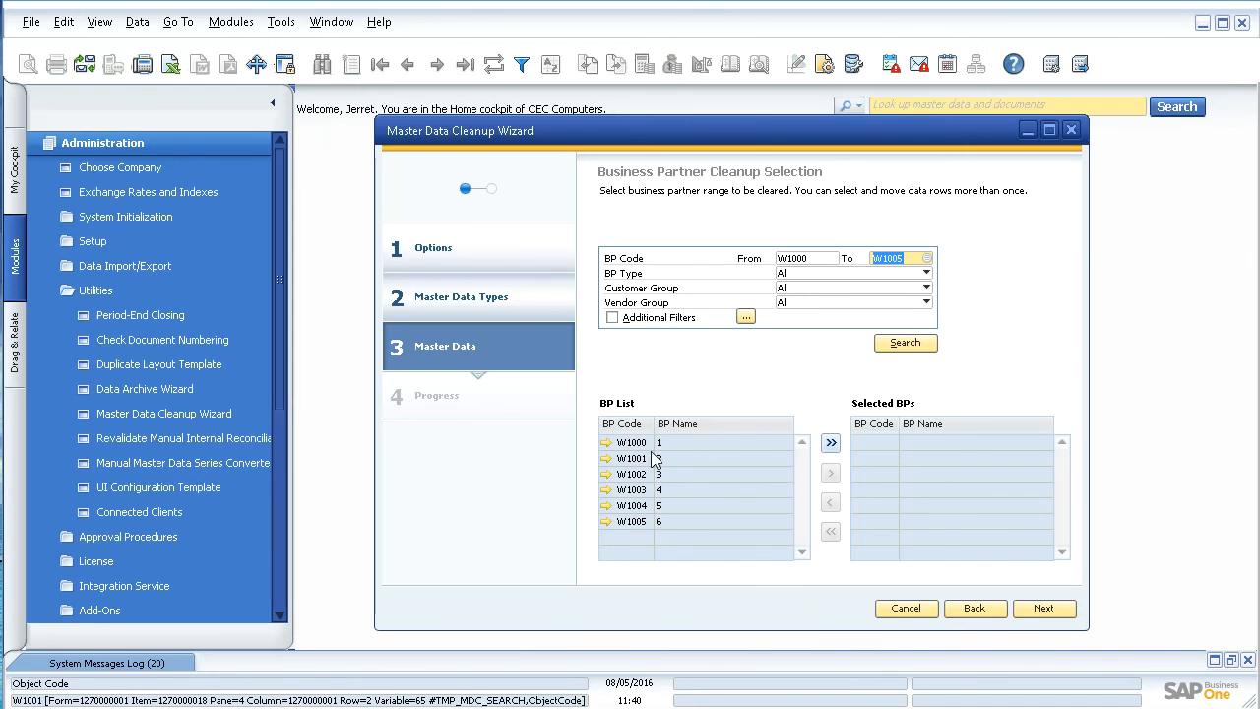
pyautogui.click(831, 442)
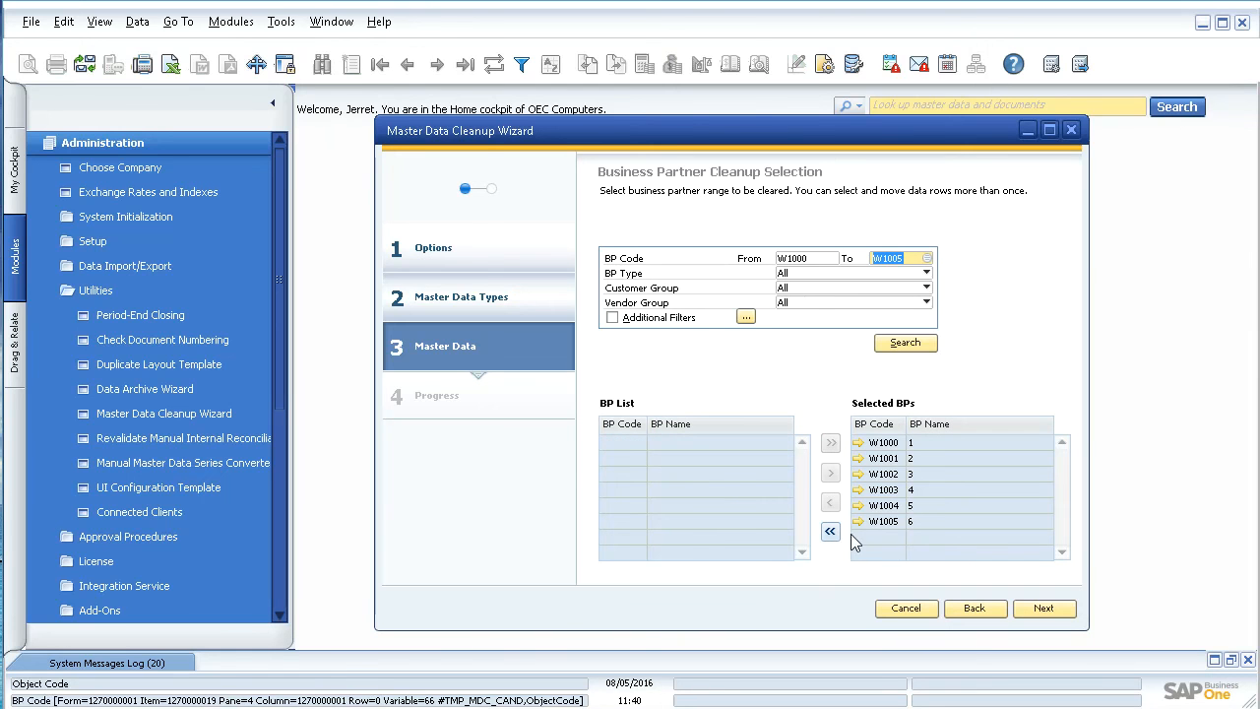
pyautogui.click(951, 473)
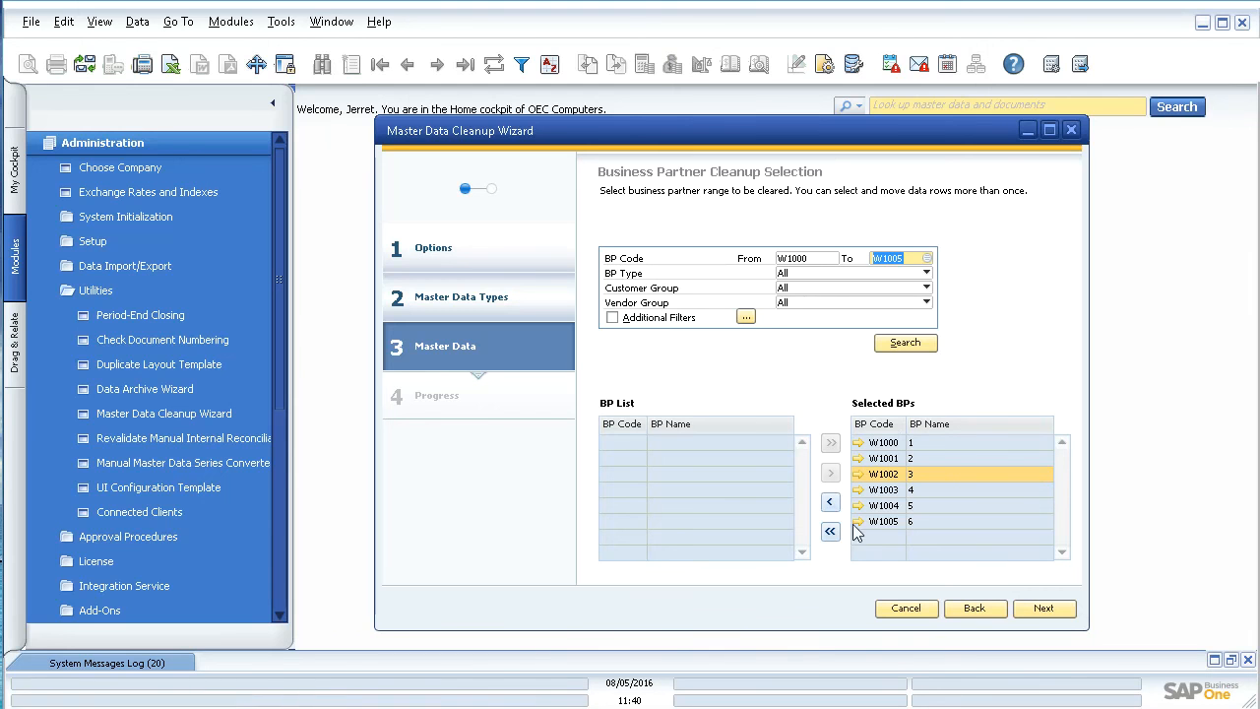
pyautogui.click(1046, 608)
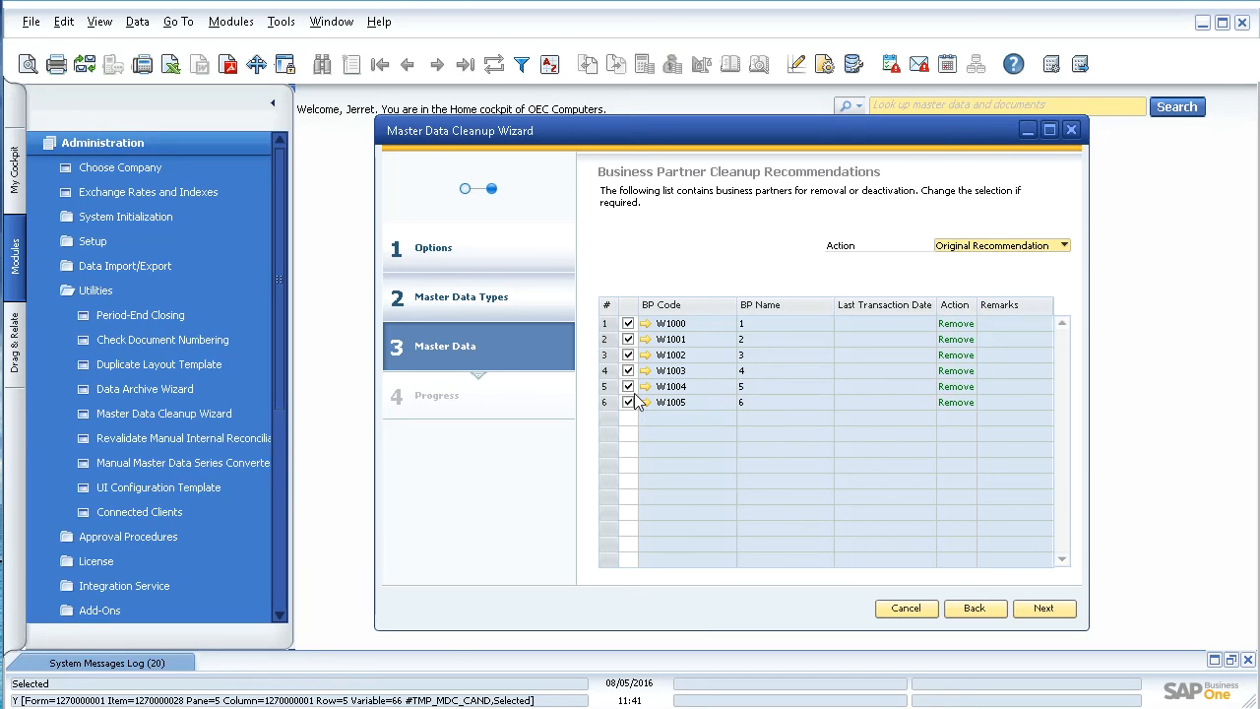
# - Accept the original removal recommendations for all listed partners, run the cleanup with the Execute option, and finish the wizard
pyautogui.click(1046, 607)
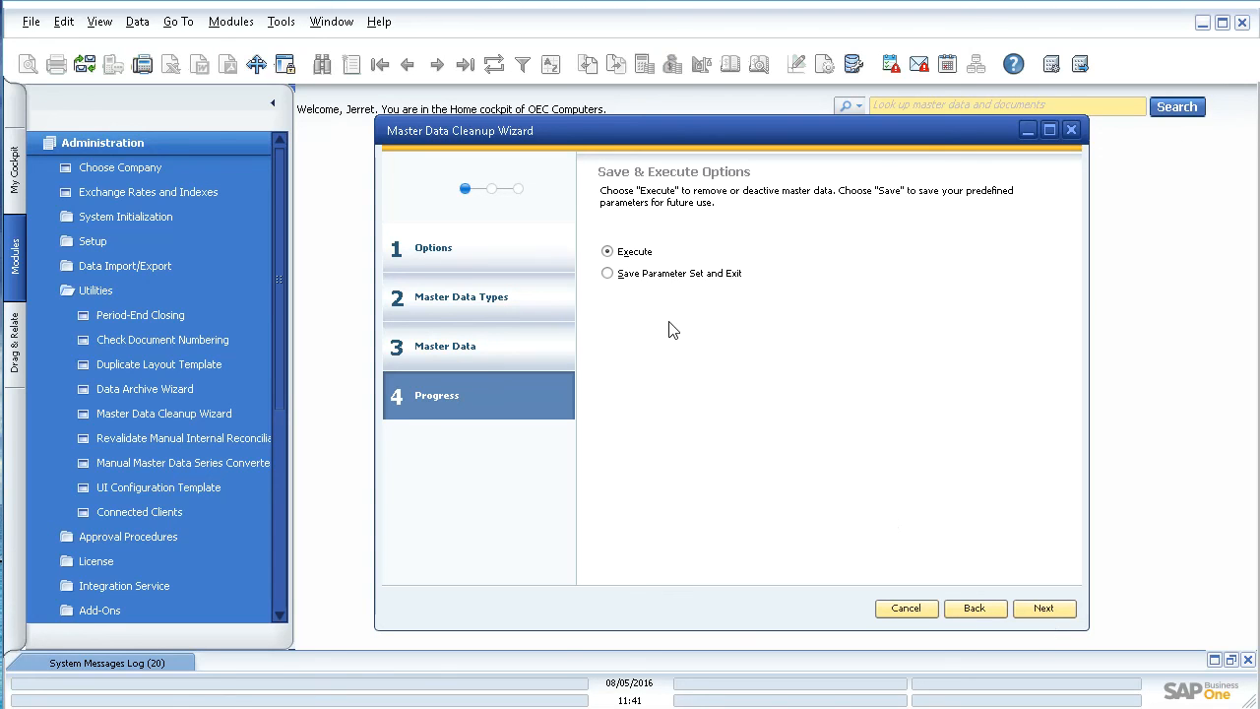
pyautogui.click(1044, 609)
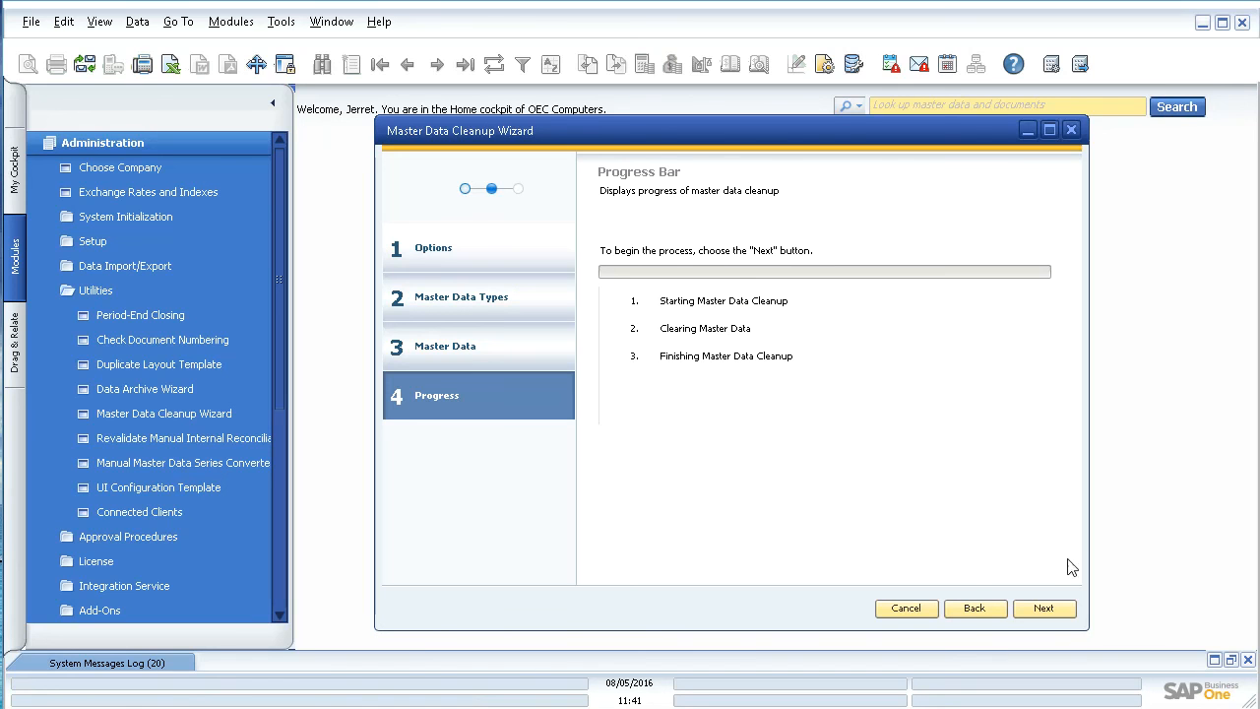
pyautogui.click(1044, 608)
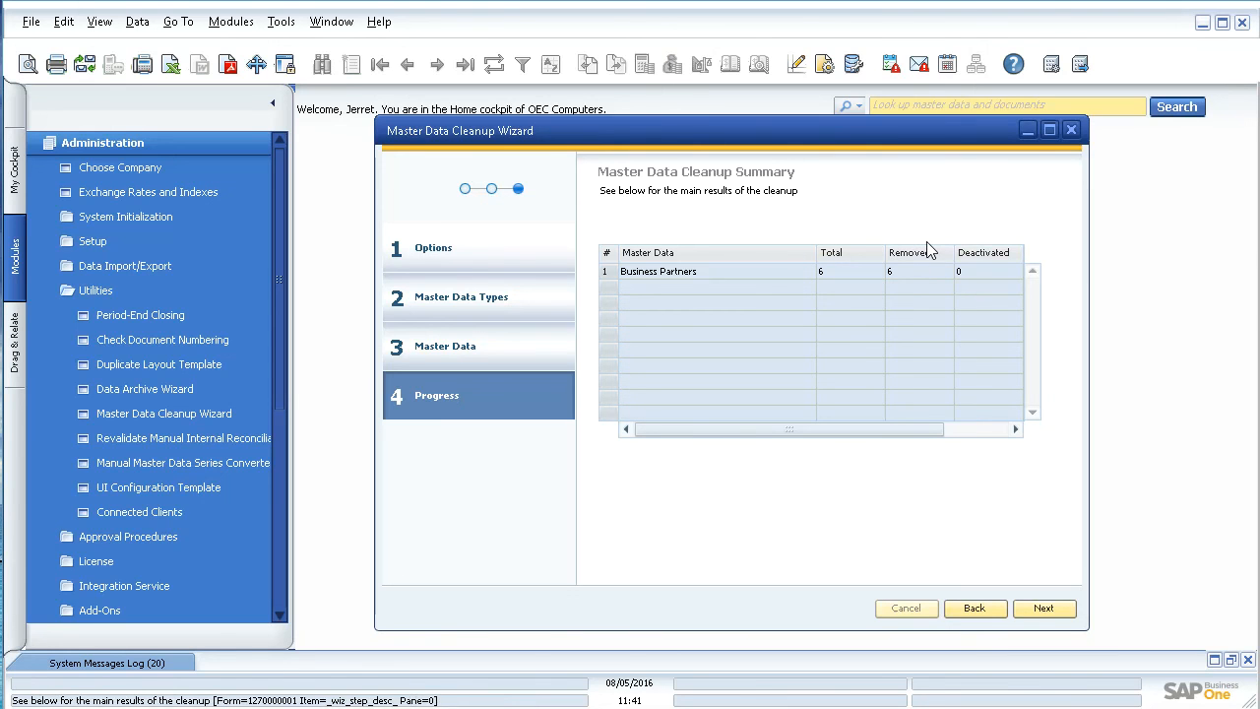
pyautogui.click(1061, 610)
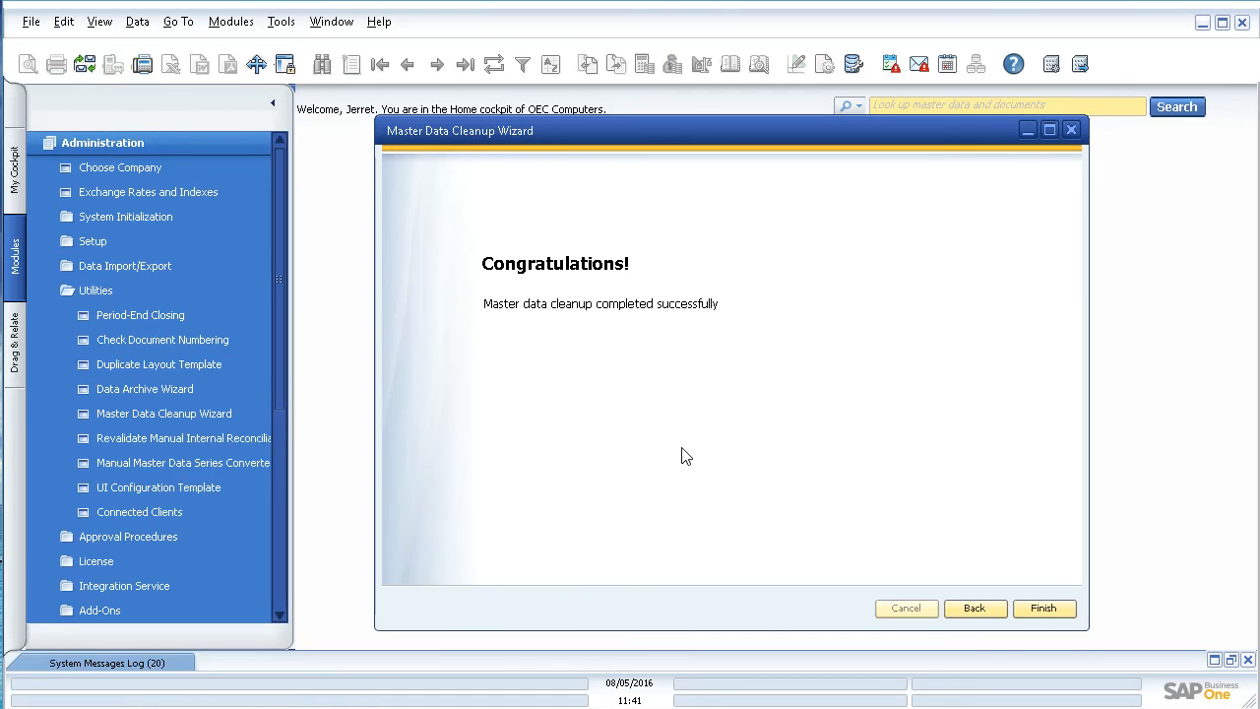
pyautogui.click(1048, 608)
# - Check the last record in Business Partner Master Data to verify the removal, and close the form
pyautogui.click(118, 143)
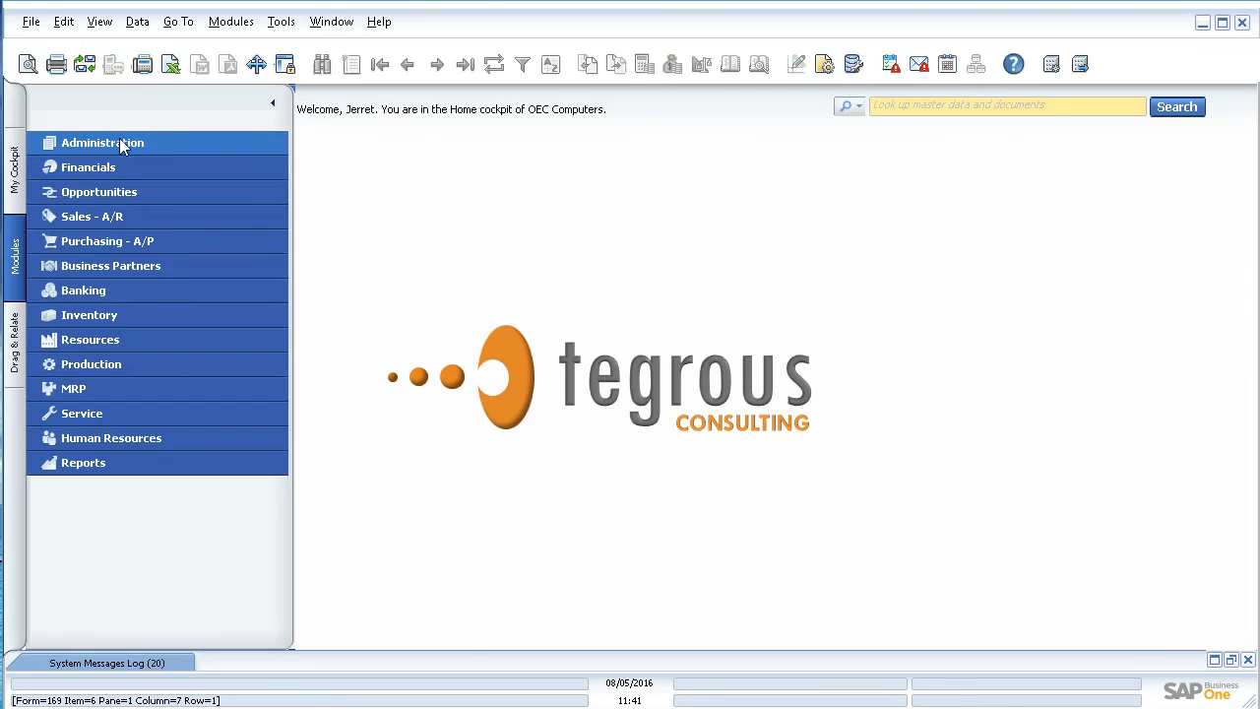
pyautogui.click(123, 266)
pyautogui.click(166, 293)
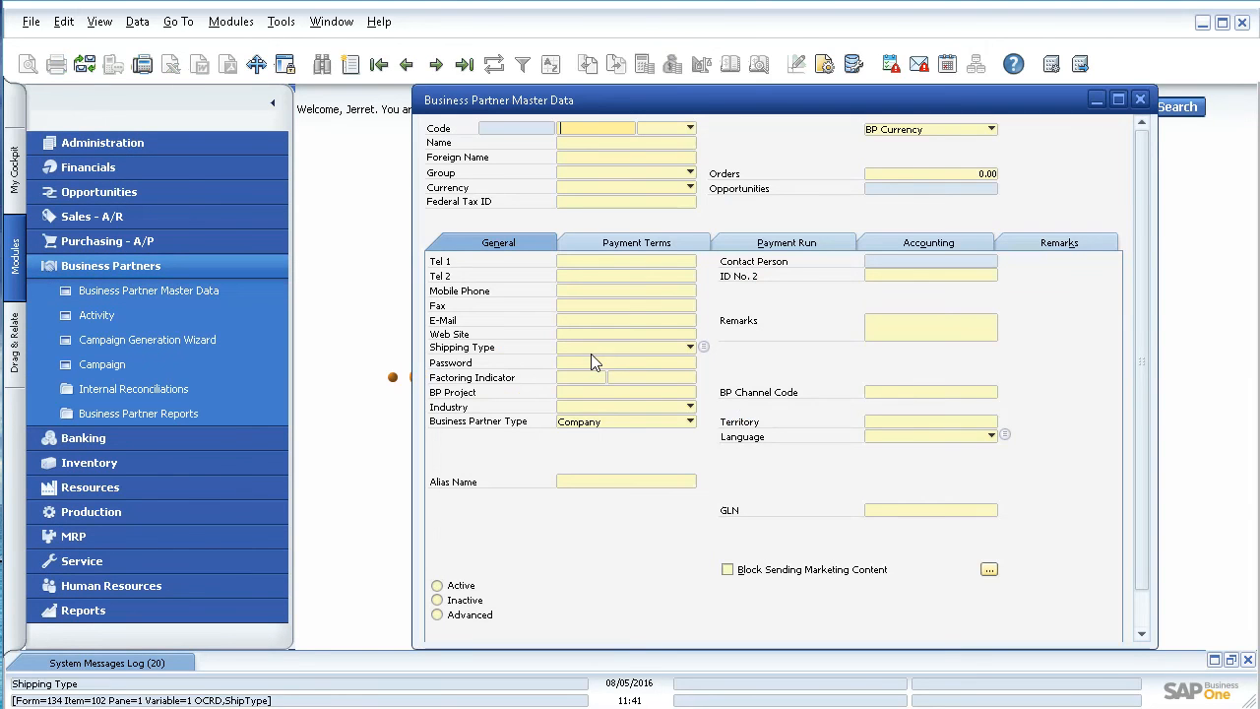
pyautogui.click(464, 65)
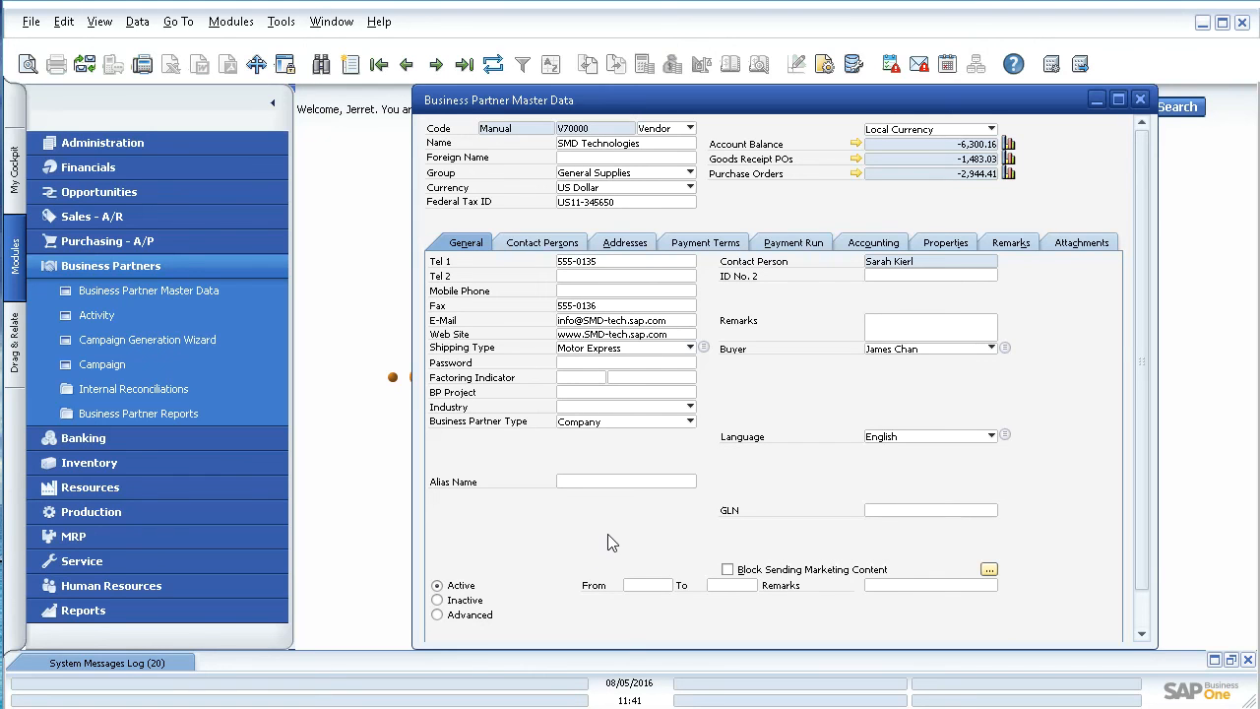
pyautogui.click(1140, 100)
pyautogui.click(185, 266)
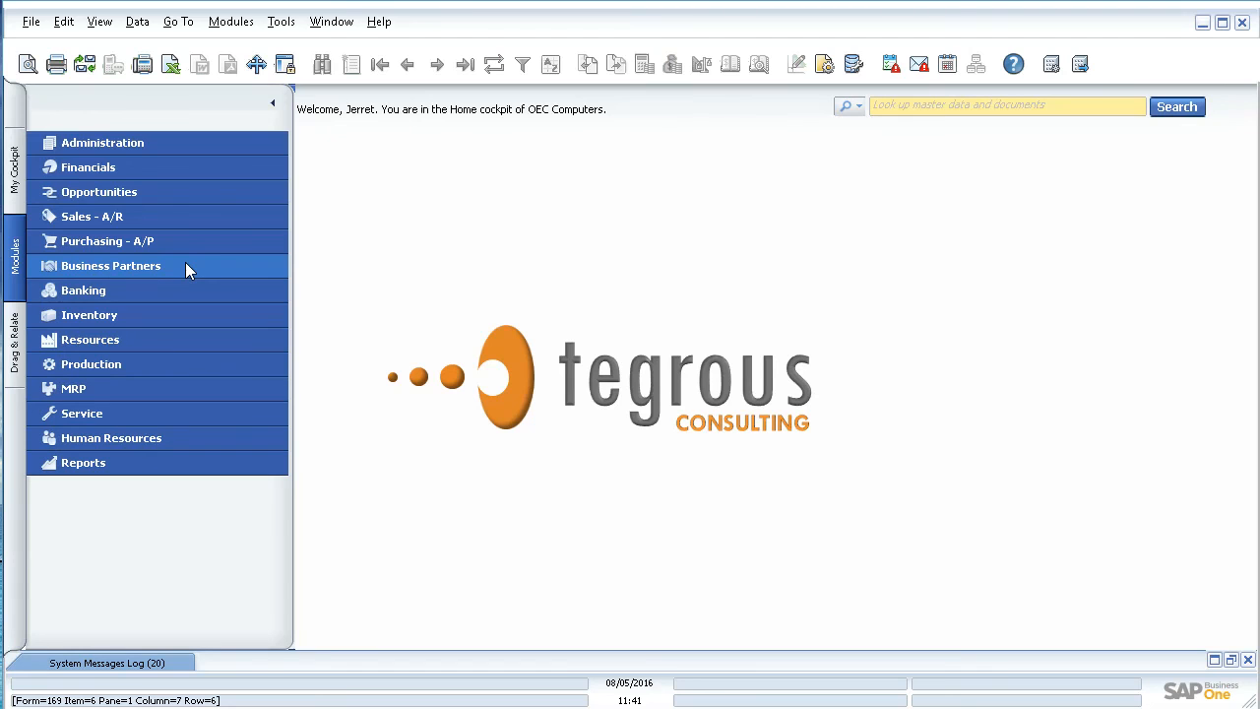